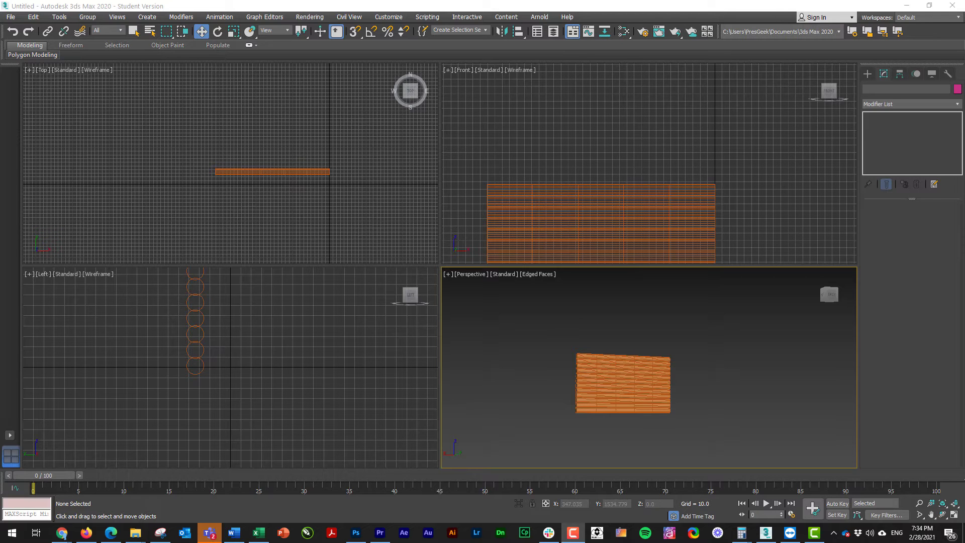
# Create a flat box about 310 wide, 291 long and 5.5 thick with two width segments, starting under the log wall
pyautogui.keyDown('alt'); pyautogui.moveTo(631, 398); pyautogui.dragTo(640, 354, button='middle'); pyautogui.keyUp('alt')
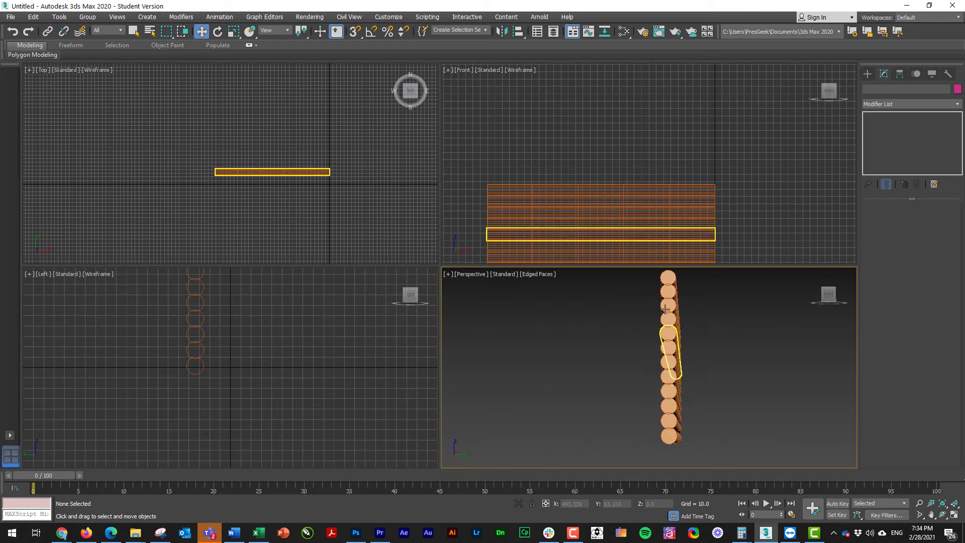
pyautogui.keyDown('alt'); pyautogui.moveTo(670, 324); pyautogui.dragTo(567, 386, button='middle'); pyautogui.keyUp('alt')
pyautogui.scroll(-3, 551, 383)
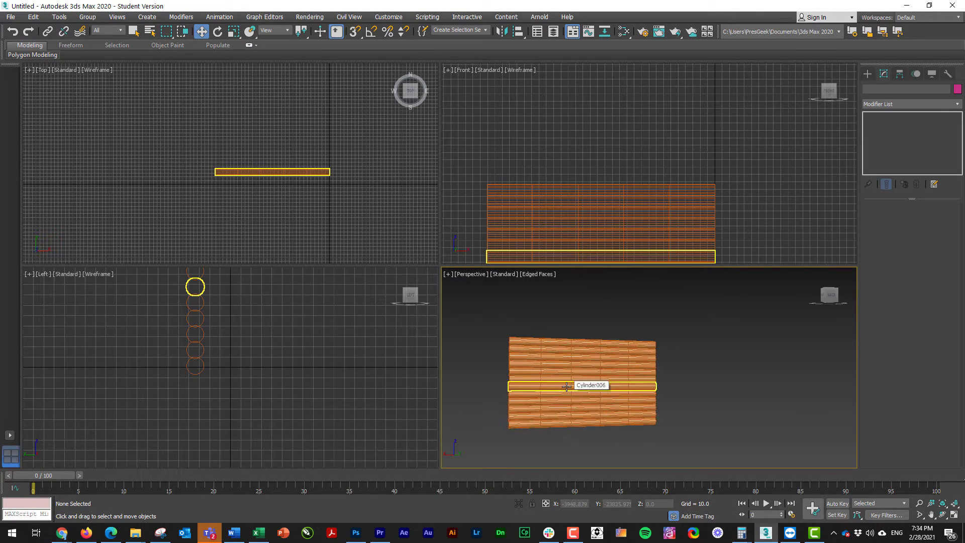
pyautogui.scroll(4, 272, 172)
pyautogui.moveTo(272, 172); pyautogui.dragTo(231, 184, button='middle')
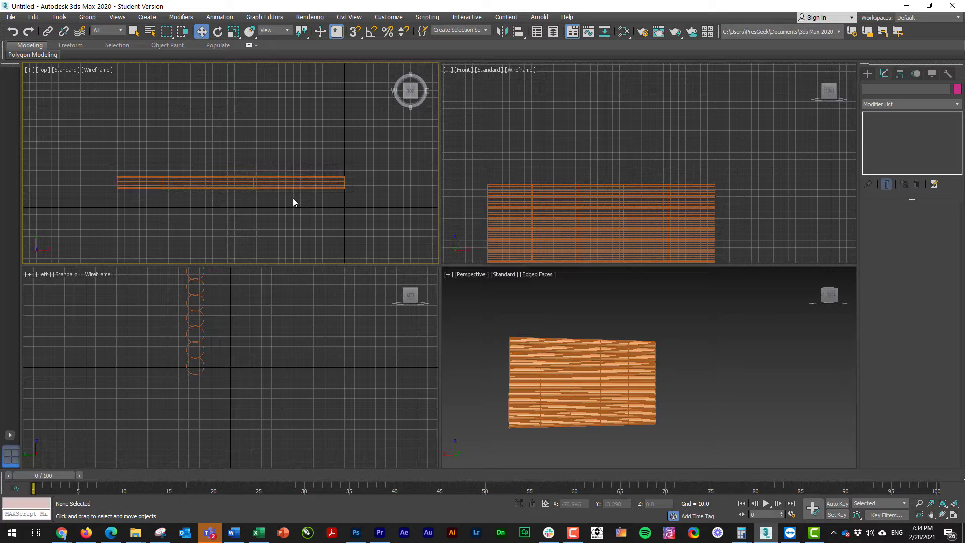
pyautogui.scroll(-3, 293, 201)
pyautogui.click(867, 74)
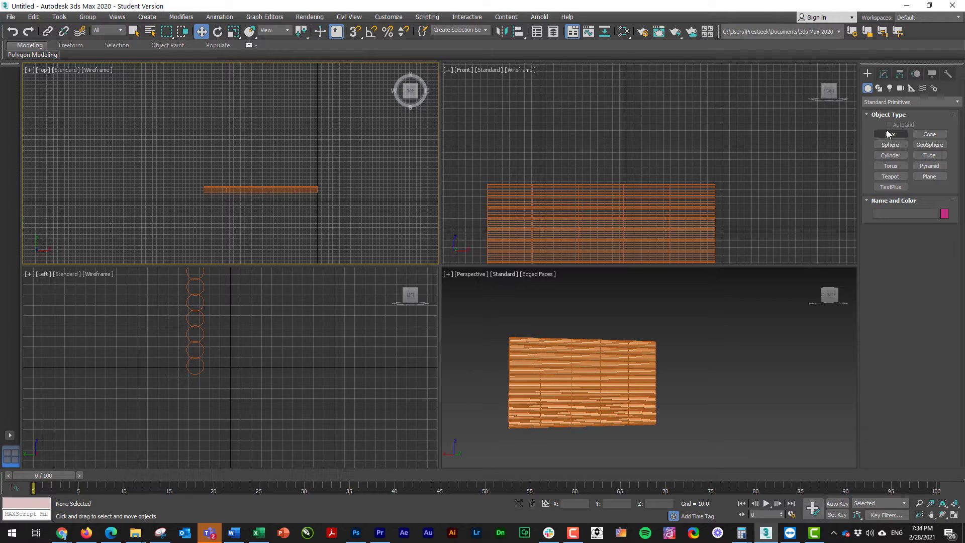
pyautogui.click(890, 135)
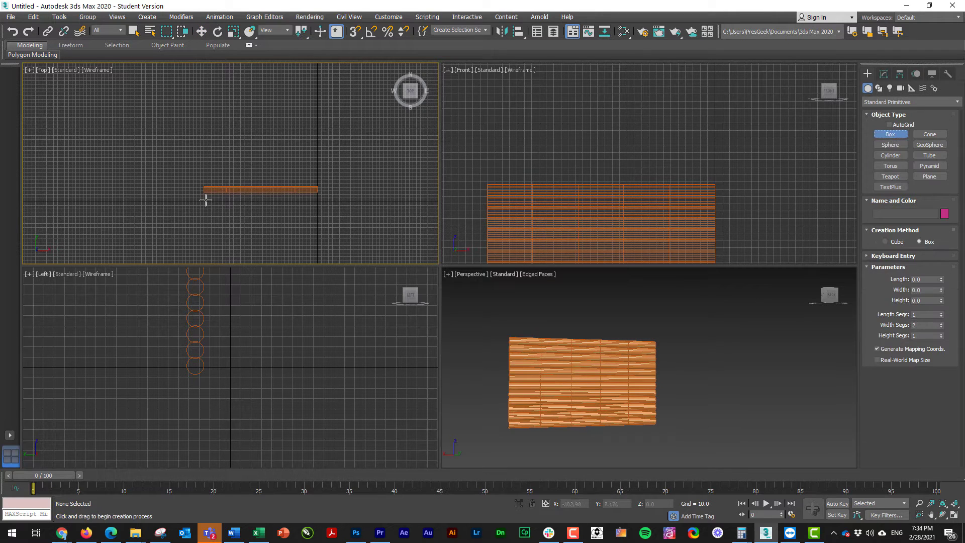
pyautogui.moveTo(204, 199); pyautogui.dragTo(317, 92)
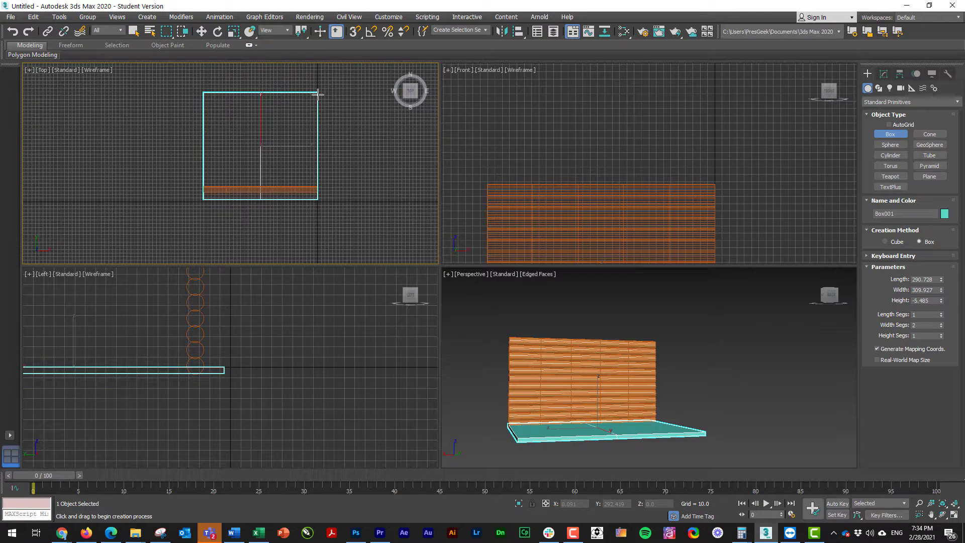
pyautogui.click(318, 93)
# Raise the flat box vertically to about Z 115 so it crosses the upper part of the log wall
pyautogui.keyDown('alt'); pyautogui.moveTo(560, 363); pyautogui.dragTo(575, 393, button='middle'); pyautogui.keyUp('alt')
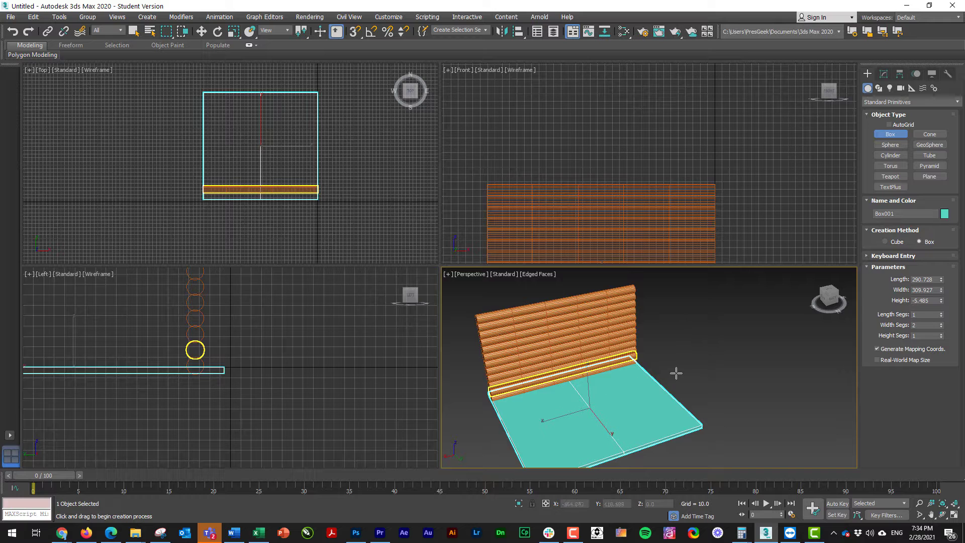
pyautogui.press('w')
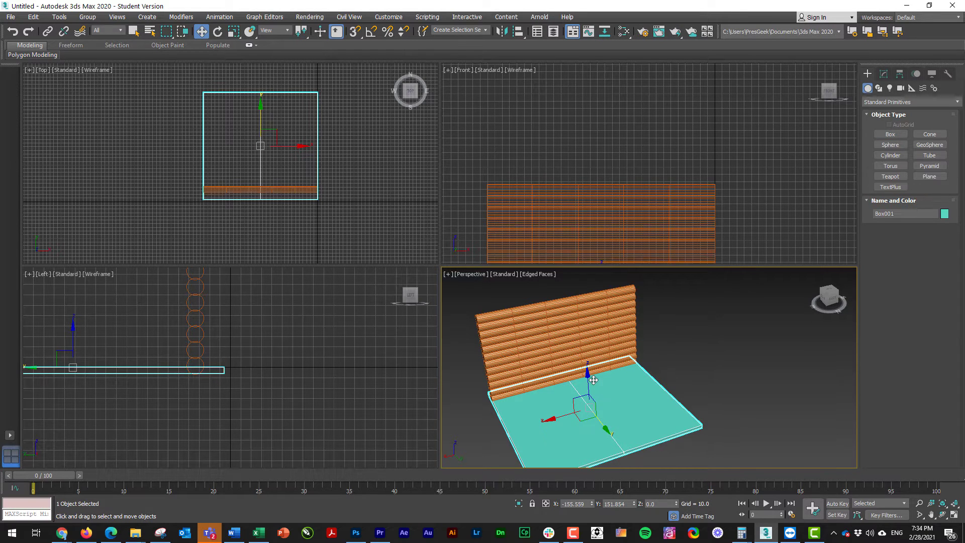
pyautogui.moveTo(594, 380); pyautogui.dragTo(572, 329)
pyautogui.keyDown('alt'); pyautogui.moveTo(586, 421); pyautogui.dragTo(574, 403, button='middle'); pyautogui.keyUp('alt')
pyautogui.scroll(3, 573, 403)
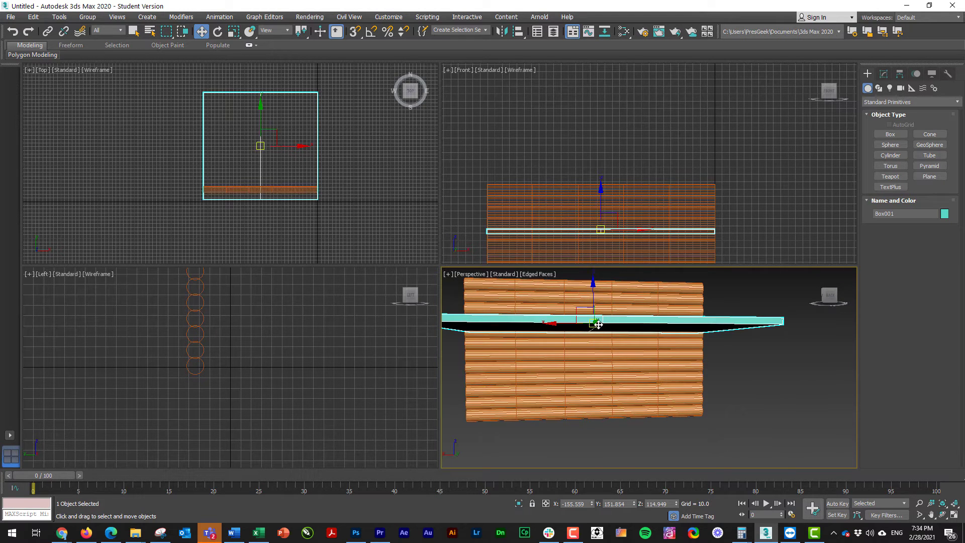
pyautogui.moveTo(596, 330); pyautogui.dragTo(580, 355, button='middle')
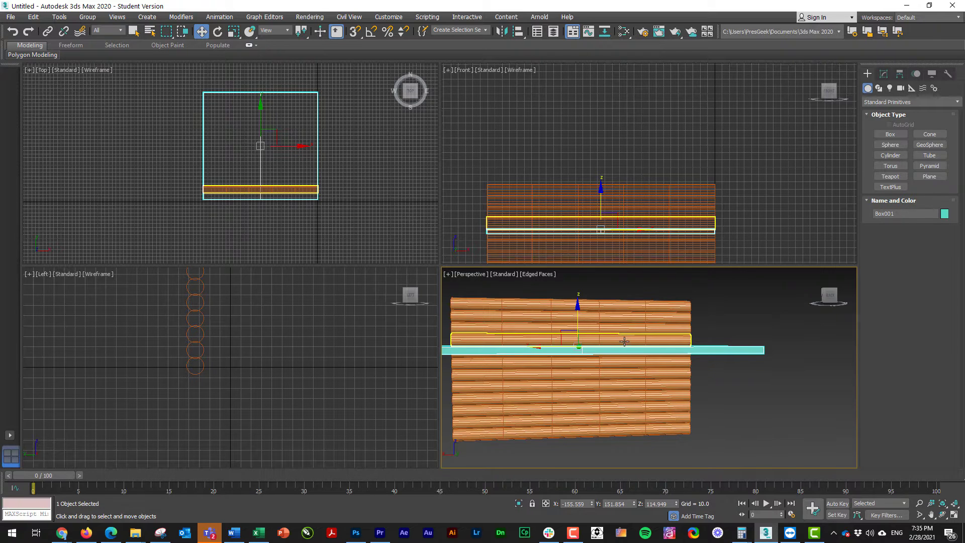
pyautogui.keyDown('alt'); pyautogui.moveTo(713, 334); pyautogui.dragTo(731, 360, button='middle'); pyautogui.keyUp('alt')
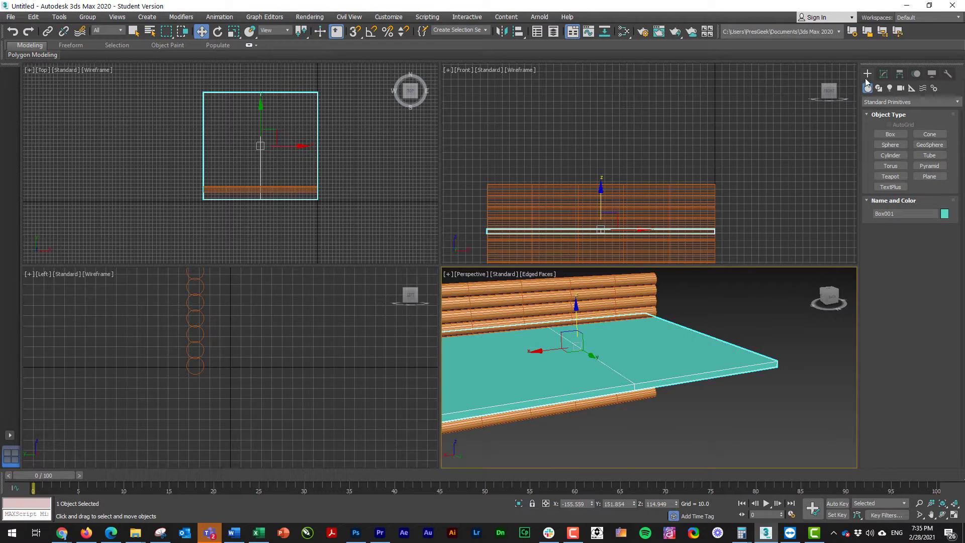
# Reduce the flat box's width segments to 1 and restore them to 2
pyautogui.click(884, 74)
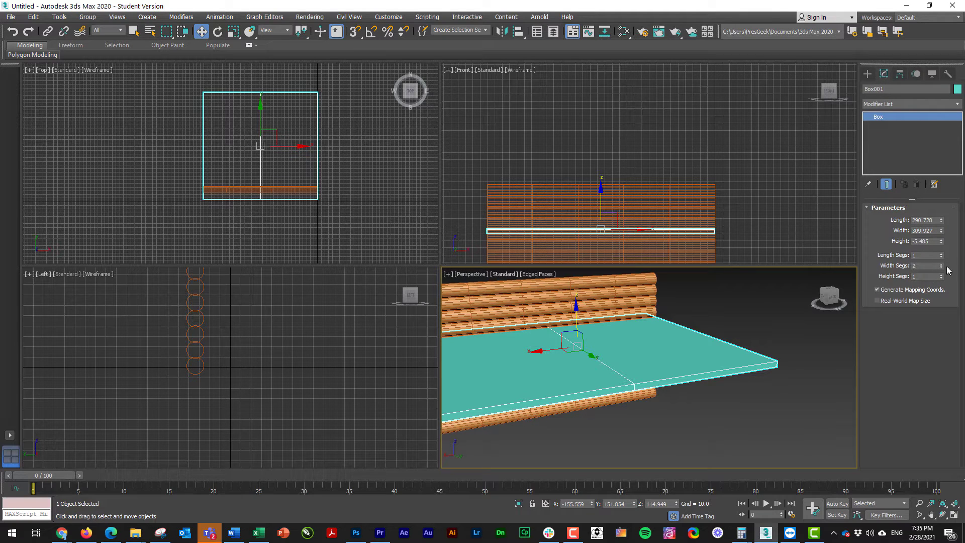
pyautogui.click(942, 268)
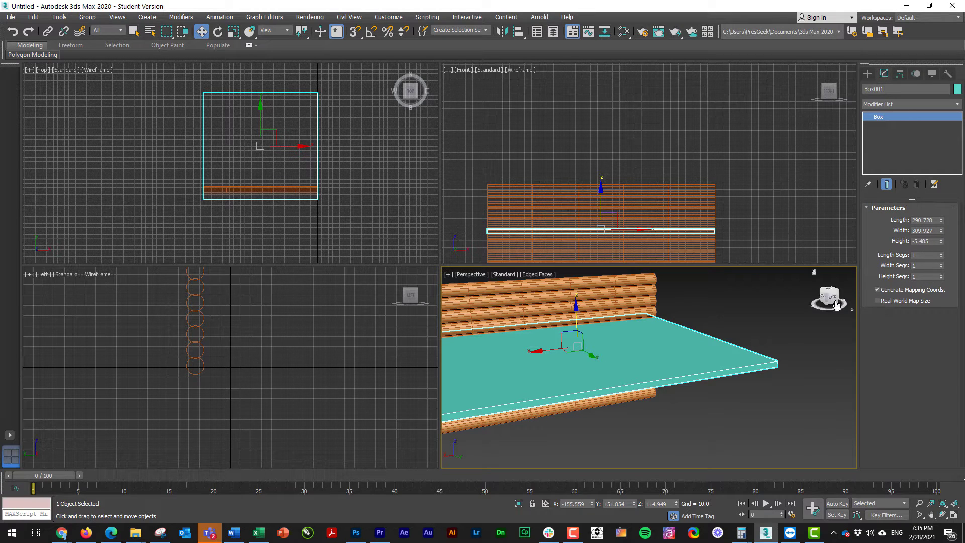
pyautogui.click(942, 264)
pyautogui.keyDown('alt'); pyautogui.moveTo(744, 376); pyautogui.dragTo(553, 398, button='middle'); pyautogui.keyUp('alt')
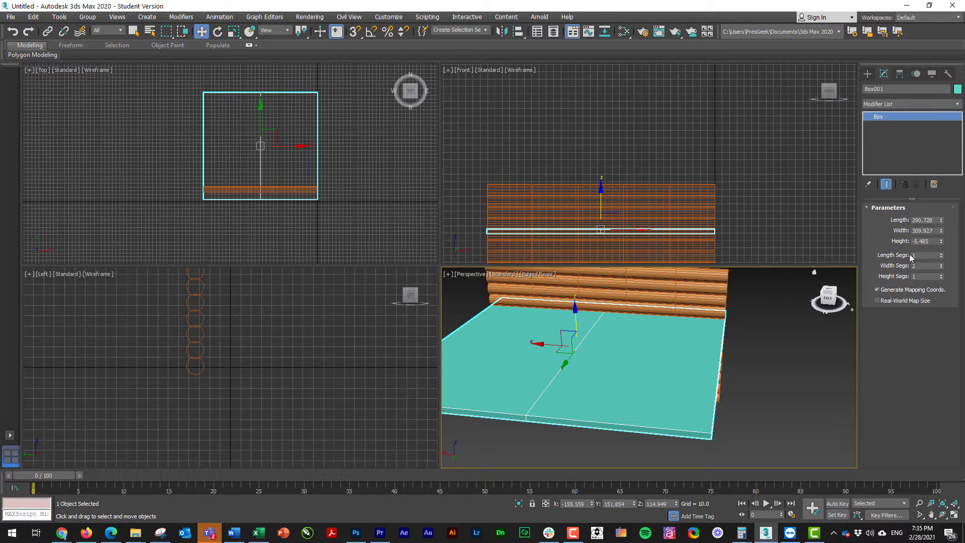
pyautogui.scroll(-4, 593, 370)
pyautogui.keyDown('alt'); pyautogui.moveTo(579, 387); pyautogui.dragTo(598, 364, button='middle'); pyautogui.keyUp('alt')
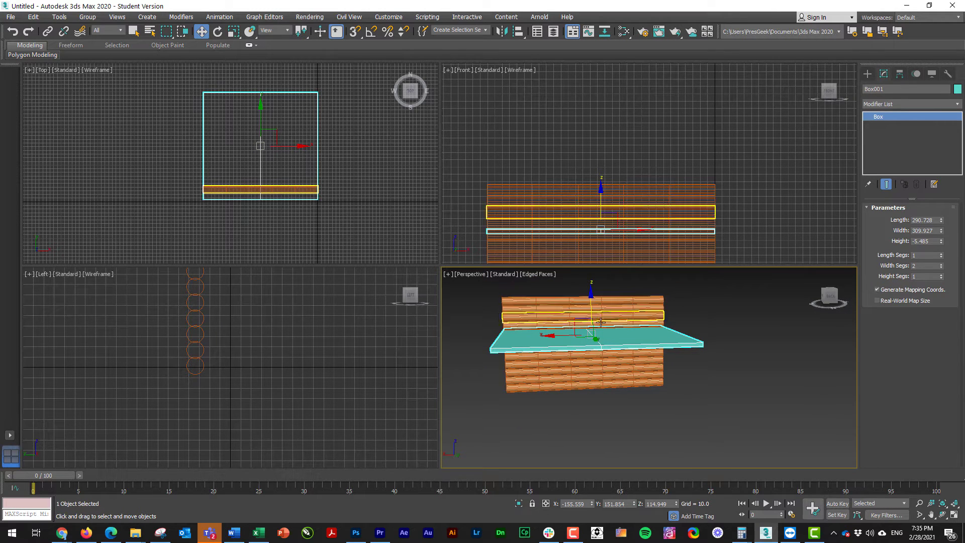
pyautogui.keyDown('alt'); pyautogui.moveTo(601, 324); pyautogui.dragTo(620, 359, button='middle'); pyautogui.keyUp('alt')
pyautogui.scroll(3, 602, 358)
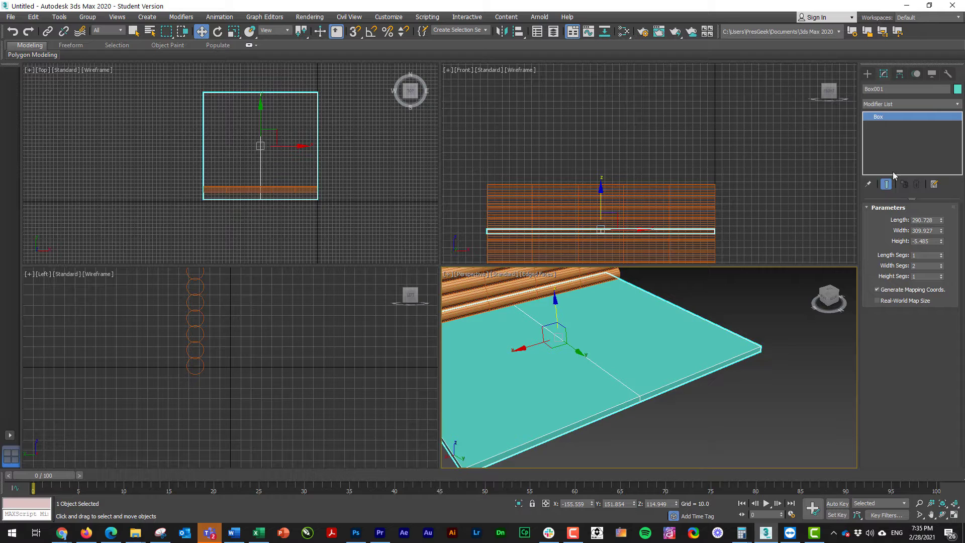
# Add an Edit Poly modifier to the flat box and enter its Vertex sub-object level
pyautogui.click(949, 104)
pyautogui.scroll(-4, 906, 337)
pyautogui.click(897, 370)
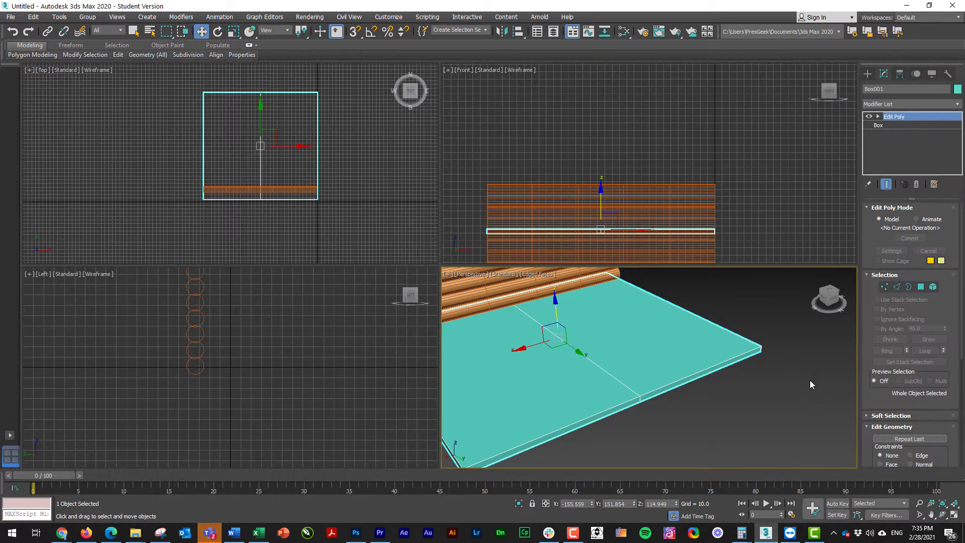
pyautogui.click(878, 116)
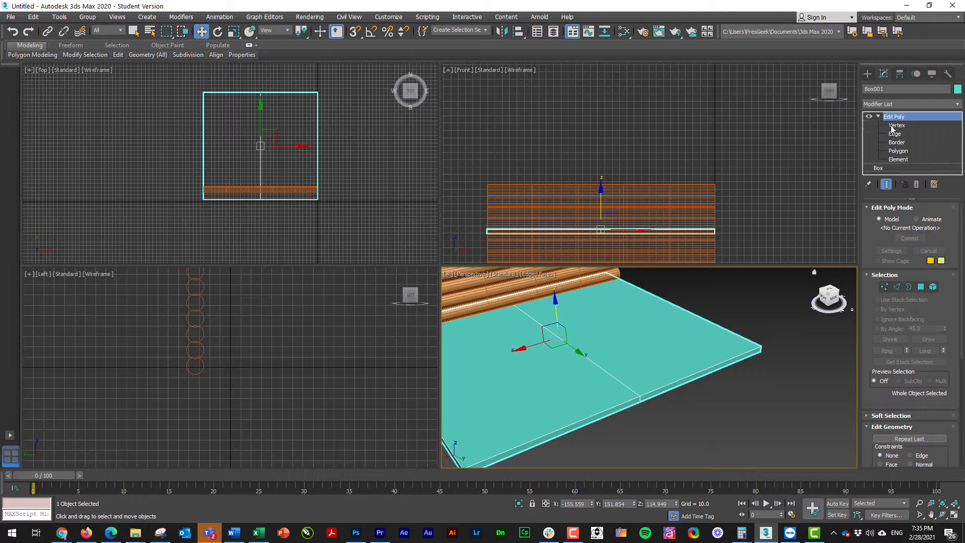
pyautogui.click(901, 126)
# Select the four middle vertices of the flat box and raise them to about Z 206 to form a gable roof
pyautogui.keyDown('alt'); pyautogui.moveTo(709, 378); pyautogui.dragTo(626, 357, button='middle'); pyautogui.keyUp('alt')
pyautogui.scroll(4, 609, 205)
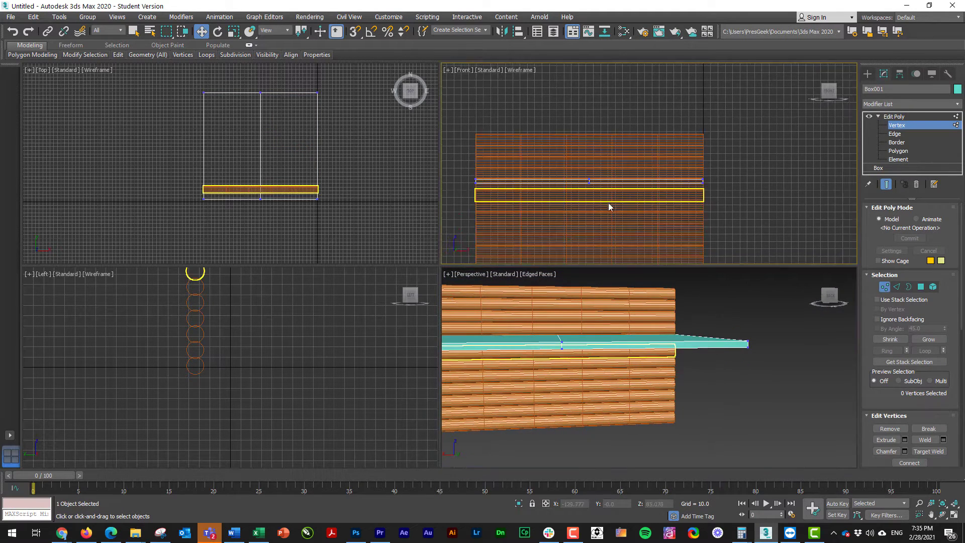
pyautogui.moveTo(602, 197); pyautogui.dragTo(637, 195, button='middle')
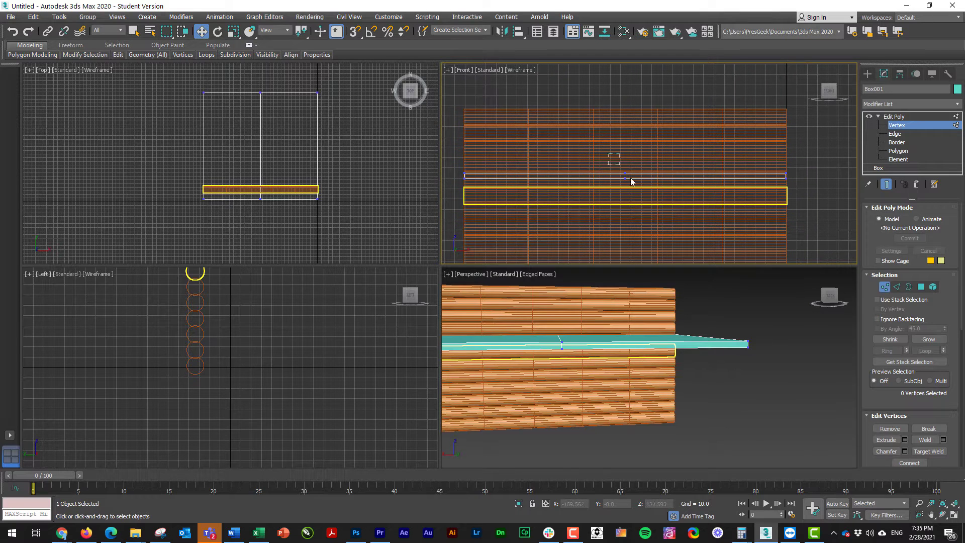
pyautogui.moveTo(633, 182); pyautogui.dragTo(634, 183)
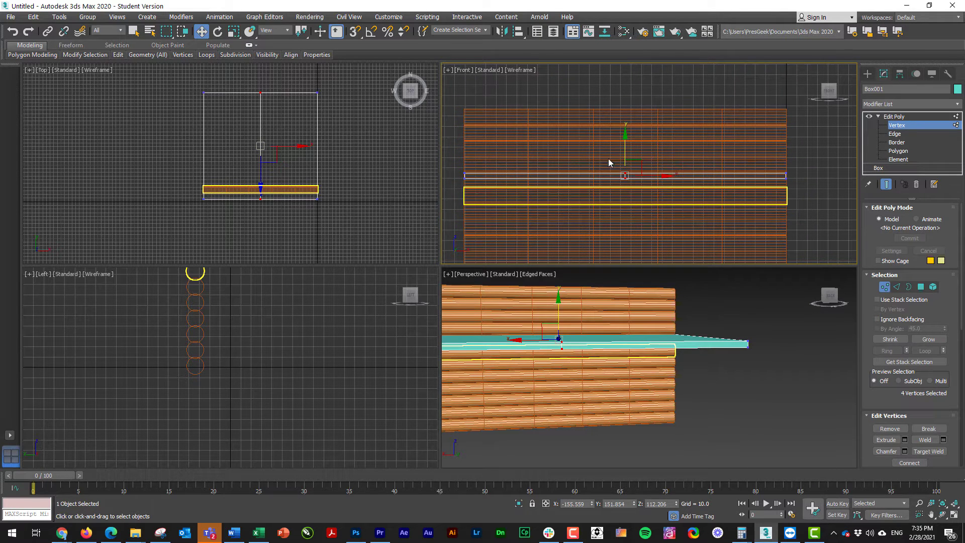
pyautogui.scroll(-2, 650, 182)
pyautogui.moveTo(650, 186); pyautogui.dragTo(647, 216, button='middle')
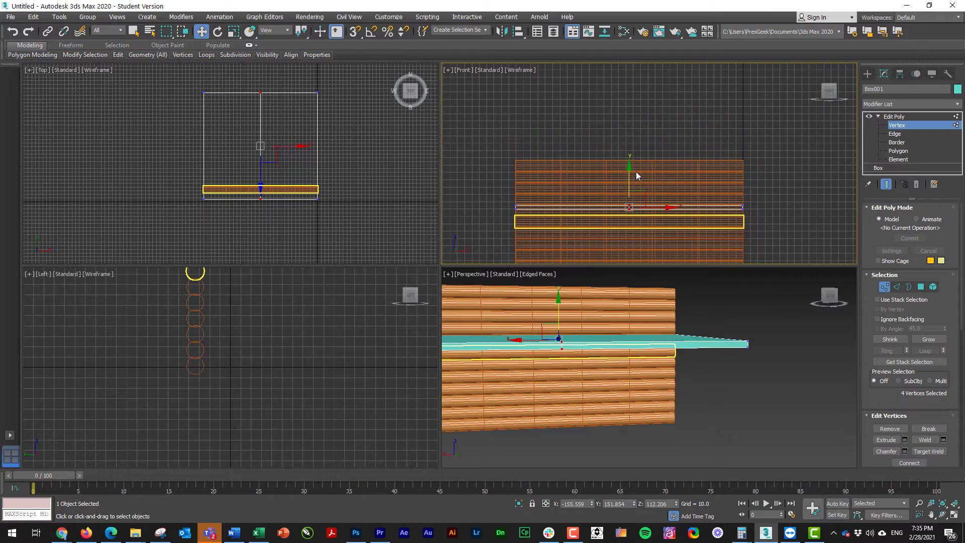
pyautogui.moveTo(632, 169); pyautogui.dragTo(631, 102)
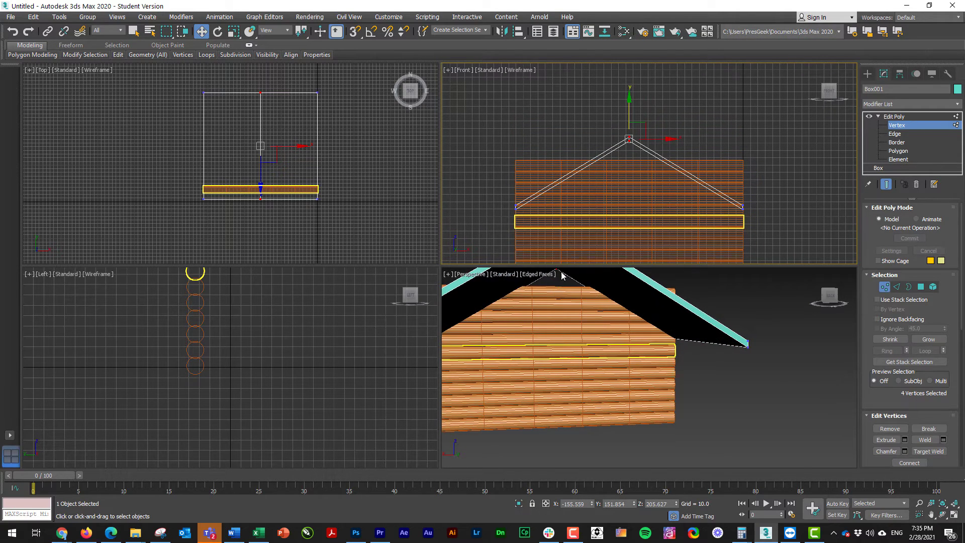
# Lower the roof's ridge vertices to about Z 175, level with the top of the log wall
pyautogui.scroll(-2, 571, 307)
pyautogui.moveTo(571, 307); pyautogui.dragTo(635, 353, button='middle')
pyautogui.moveTo(634, 353)
pyautogui.keyDown('alt'); pyautogui.mouseDown(button='middle')
pyautogui.moveTo(636, 338)
pyautogui.moveTo(657, 345)
pyautogui.moveTo(631, 342)
pyautogui.mouseUp(button='middle'); pyautogui.keyUp('alt')
pyautogui.click(631, 101)
pyautogui.moveTo(631, 102)
pyautogui.mouseDown()
pyautogui.moveTo(625, 117)
pyautogui.moveTo(625, 84)
pyautogui.moveTo(630, 102)
pyautogui.mouseUp()
pyautogui.scroll(10, 629, 344)
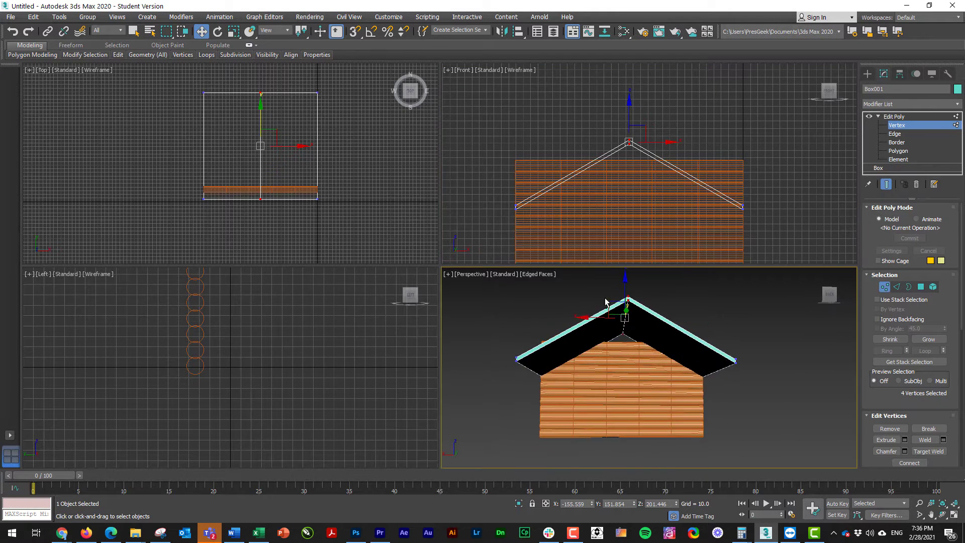
pyautogui.keyDown('alt'); pyautogui.moveTo(628, 344); pyautogui.dragTo(623, 385, button='middle'); pyautogui.keyUp('alt')
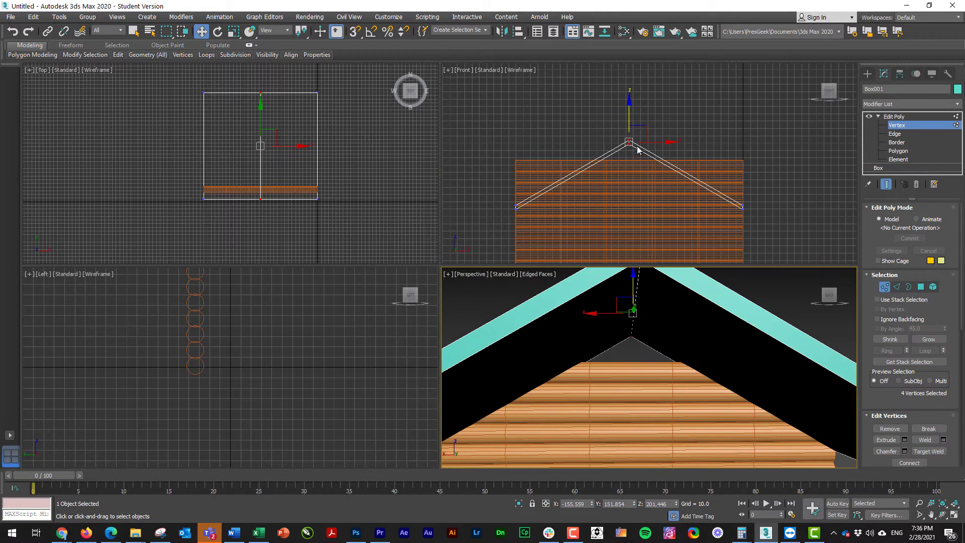
pyautogui.moveTo(629, 104); pyautogui.dragTo(625, 119)
# Select the eave vertices on the roof's positive X side and move them outward past the end of the log wall
pyautogui.keyDown('alt'); pyautogui.moveTo(593, 291); pyautogui.dragTo(495, 385, button='middle'); pyautogui.keyUp('alt')
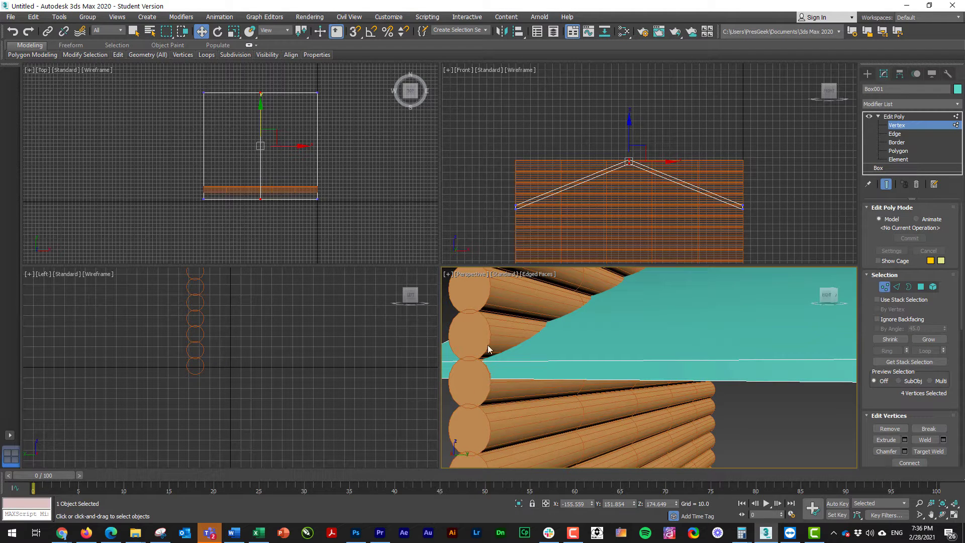
pyautogui.moveTo(493, 334); pyautogui.dragTo(541, 400, button='middle')
pyautogui.moveTo(546, 437); pyautogui.dragTo(519, 370, button='middle')
pyautogui.scroll(-2, 553, 392)
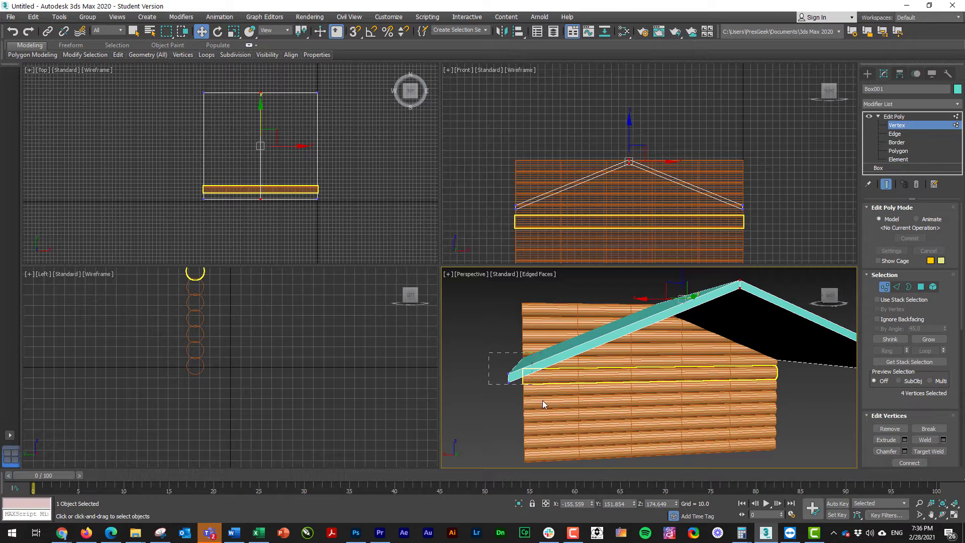
pyautogui.moveTo(549, 414); pyautogui.dragTo(548, 413)
pyautogui.moveTo(481, 367); pyautogui.dragTo(472, 368)
pyautogui.keyDown('alt'); pyautogui.moveTo(652, 379); pyautogui.dragTo(668, 374, button='middle'); pyautogui.keyUp('alt')
pyautogui.moveTo(642, 420); pyautogui.dragTo(643, 419)
pyautogui.keyDown('alt'); pyautogui.moveTo(643, 420); pyautogui.dragTo(683, 402, button='middle'); pyautogui.keyUp('alt')
pyautogui.moveTo(642, 392); pyautogui.dragTo(654, 392)
pyautogui.hotkey('ctrl', 'z')
# Move the four eave vertices on the negative X side outward to about X -320, and leave vertex editing with the roof deselected
pyautogui.keyDown('alt'); pyautogui.moveTo(654, 393); pyautogui.dragTo(694, 398, button='middle'); pyautogui.keyUp('alt')
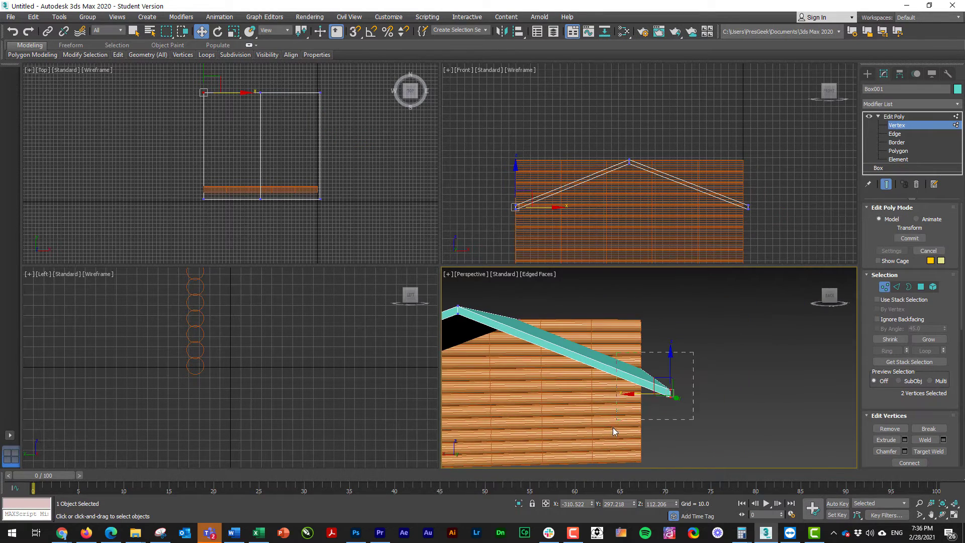
pyautogui.moveTo(609, 438); pyautogui.dragTo(627, 382)
pyautogui.scroll(-2, 612, 396)
pyautogui.keyDown('alt'); pyautogui.moveTo(611, 398); pyautogui.dragTo(616, 393, button='middle'); pyautogui.keyUp('alt')
pyautogui.scroll(-3, 613, 393)
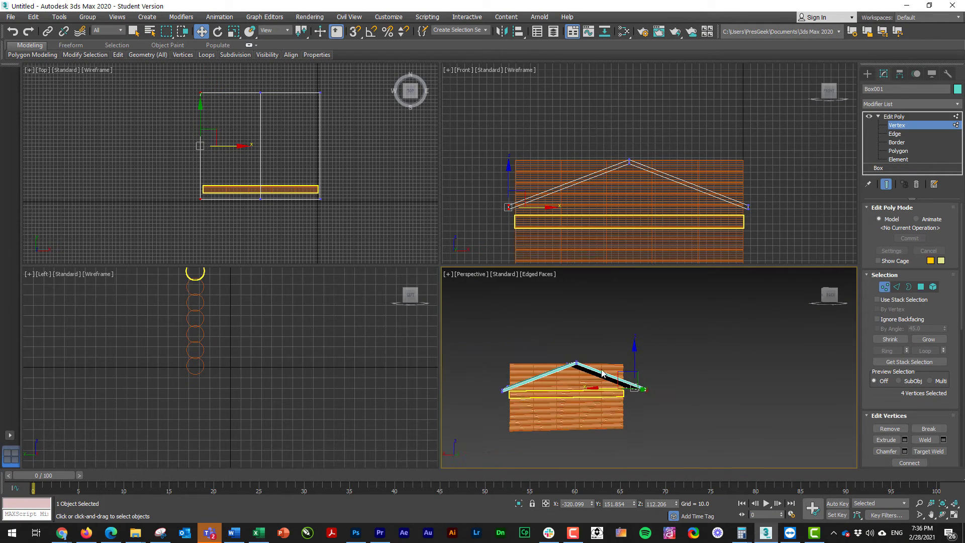
pyautogui.keyDown('alt'); pyautogui.moveTo(579, 358); pyautogui.dragTo(636, 406, button='middle'); pyautogui.keyUp('alt')
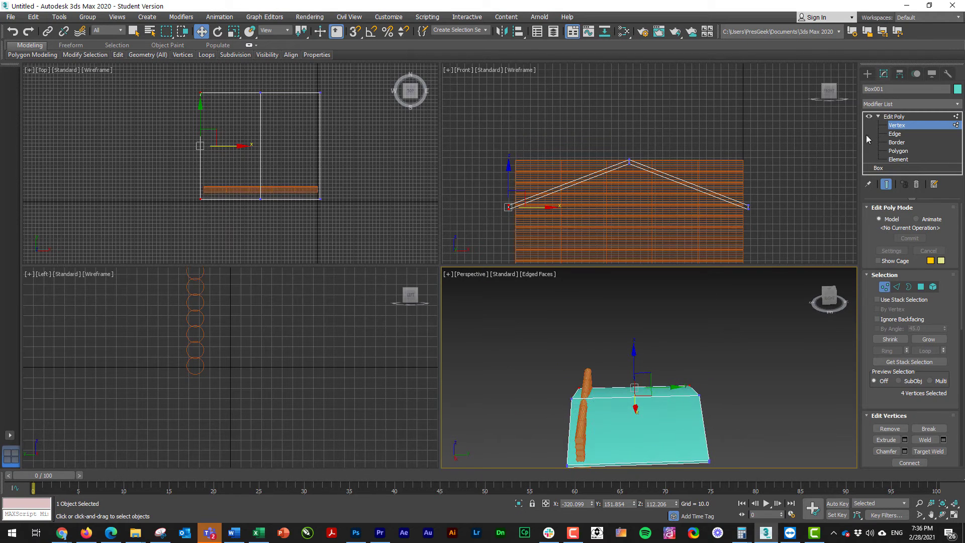
pyautogui.click(886, 118)
pyautogui.keyDown('alt'); pyautogui.moveTo(714, 361); pyautogui.dragTo(687, 333, button='middle'); pyautogui.keyUp('alt')
pyautogui.click(687, 333)
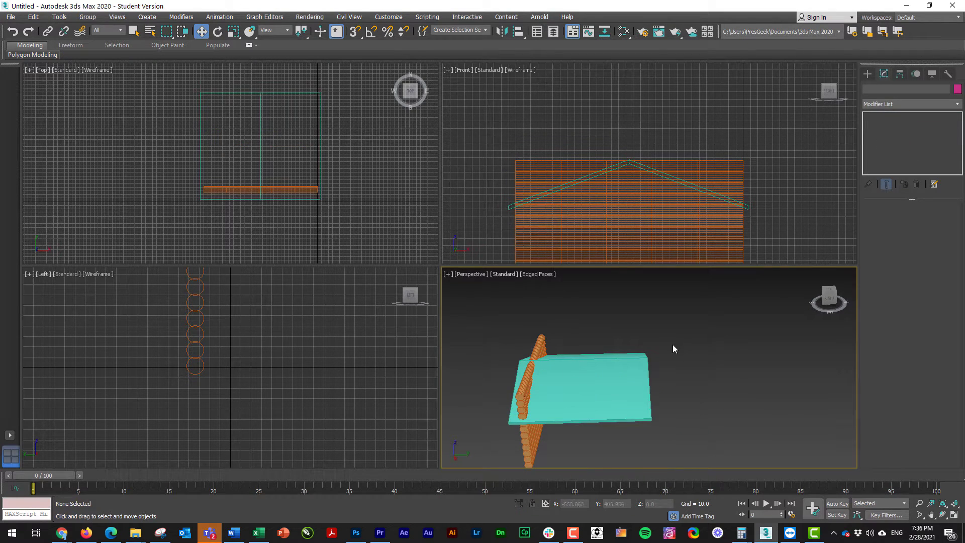
# Move the roof clear of the log wall along Y and clone it as one Copy on the wall's opposite side, at about Y 220
pyautogui.click(583, 376)
pyautogui.keyDown('alt'); pyautogui.moveTo(583, 376); pyautogui.dragTo(660, 380, button='middle'); pyautogui.keyUp('alt')
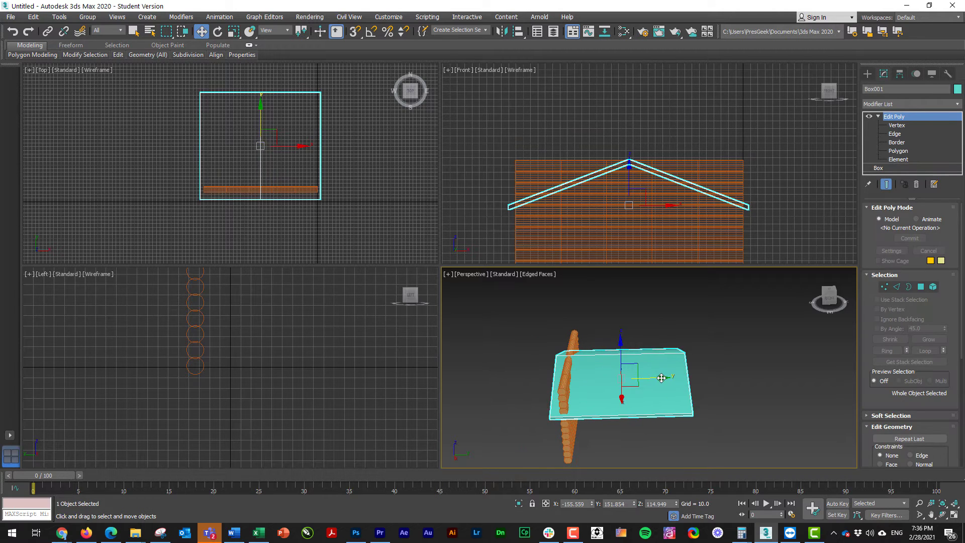
pyautogui.moveTo(659, 380)
pyautogui.mouseDown()
pyautogui.moveTo(513, 383)
pyautogui.moveTo(762, 375)
pyautogui.mouseUp()
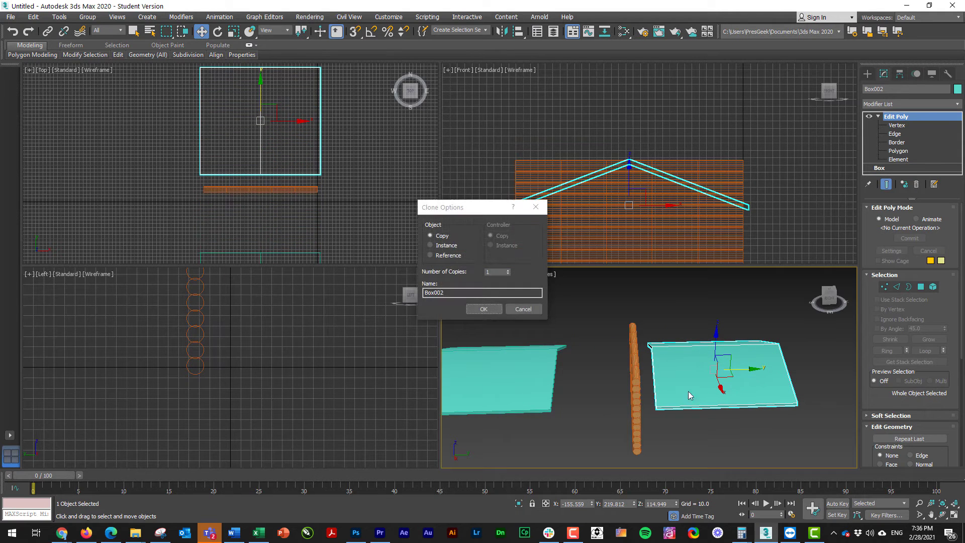
pyautogui.click(484, 309)
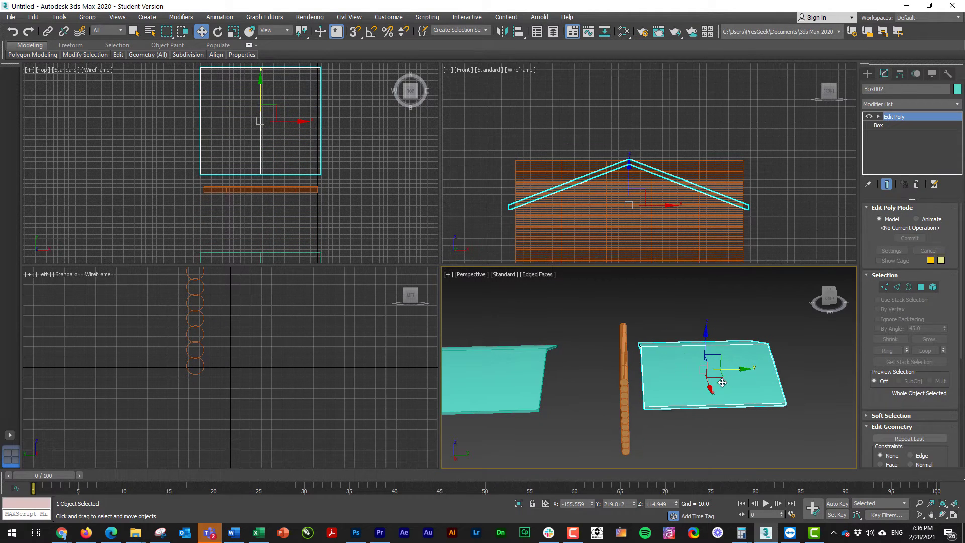
pyautogui.moveTo(722, 378); pyautogui.dragTo(673, 370, button='middle')
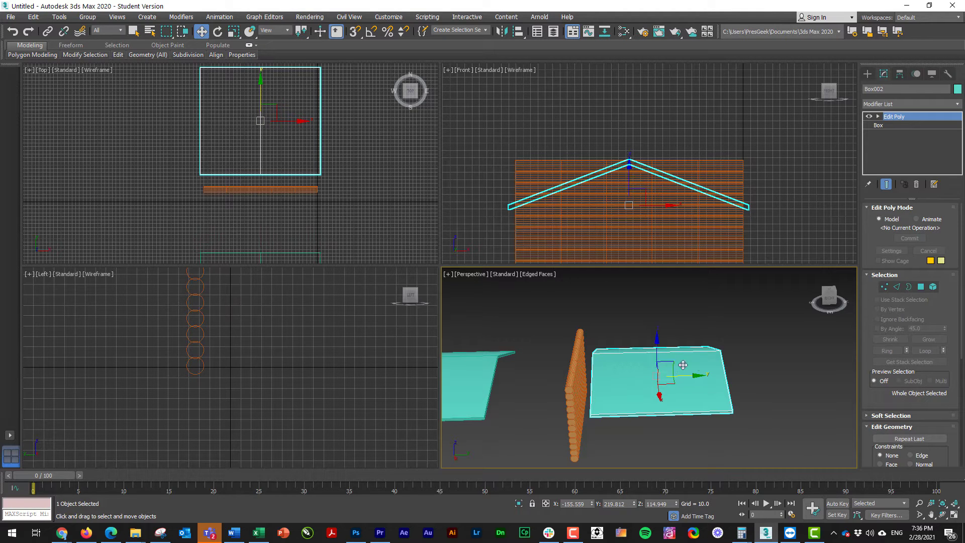
# Scale the roof copy to about 13% along Y and move the narrow strip onto the log wall, at about Y 32
pyautogui.click(234, 32)
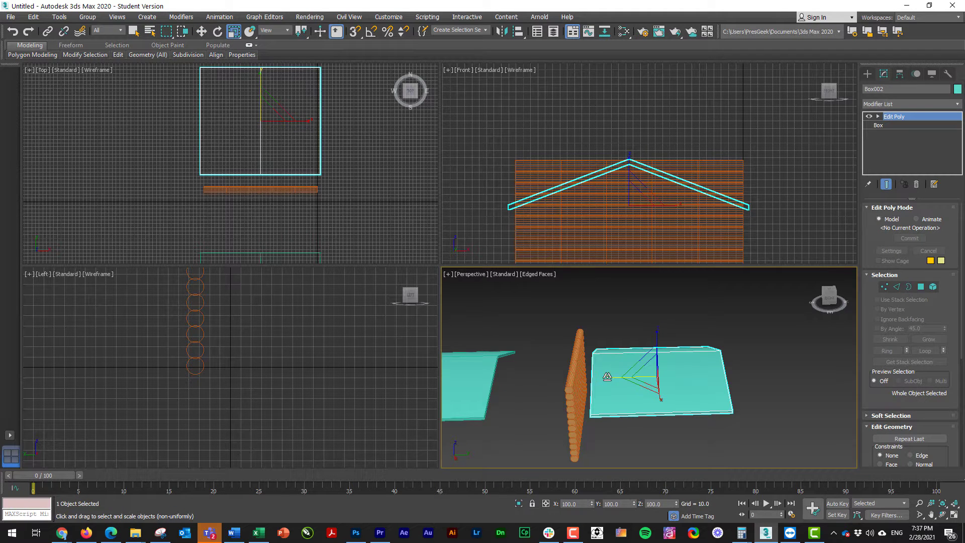
pyautogui.moveTo(607, 377); pyautogui.dragTo(849, 372)
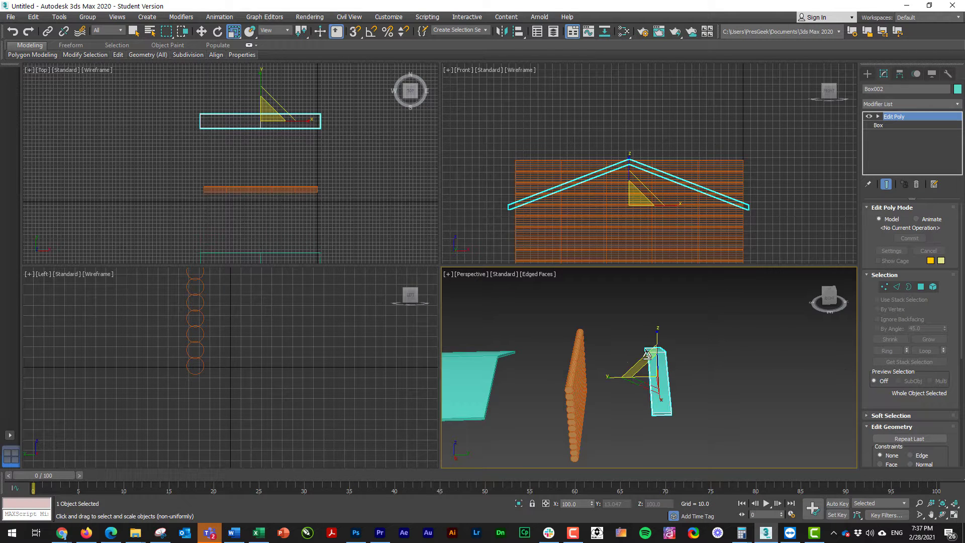
pyautogui.click(201, 32)
pyautogui.click(700, 376)
pyautogui.click(661, 373)
pyautogui.moveTo(691, 376); pyautogui.dragTo(619, 382)
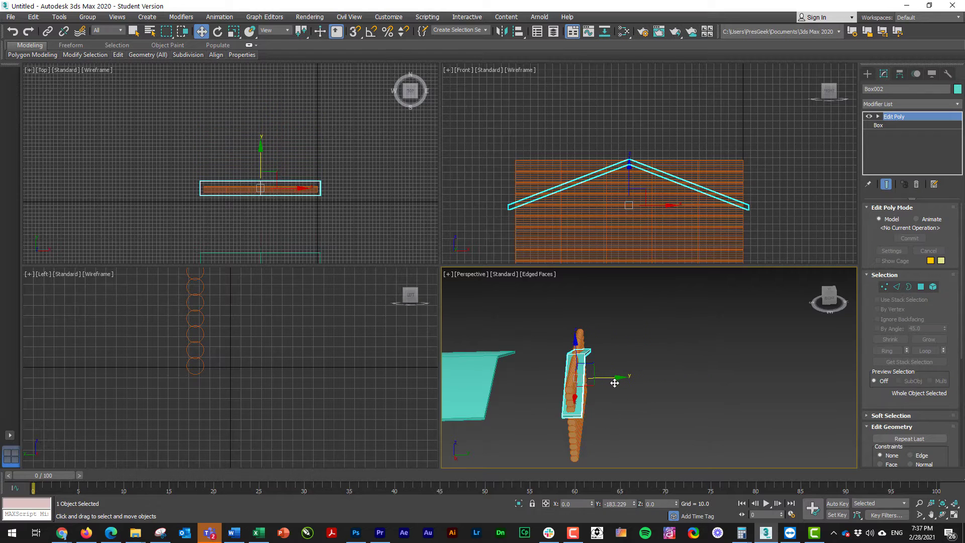
pyautogui.keyDown('alt'); pyautogui.moveTo(632, 394); pyautogui.dragTo(613, 401, button='middle'); pyautogui.keyUp('alt')
pyautogui.scroll(5, 613, 400)
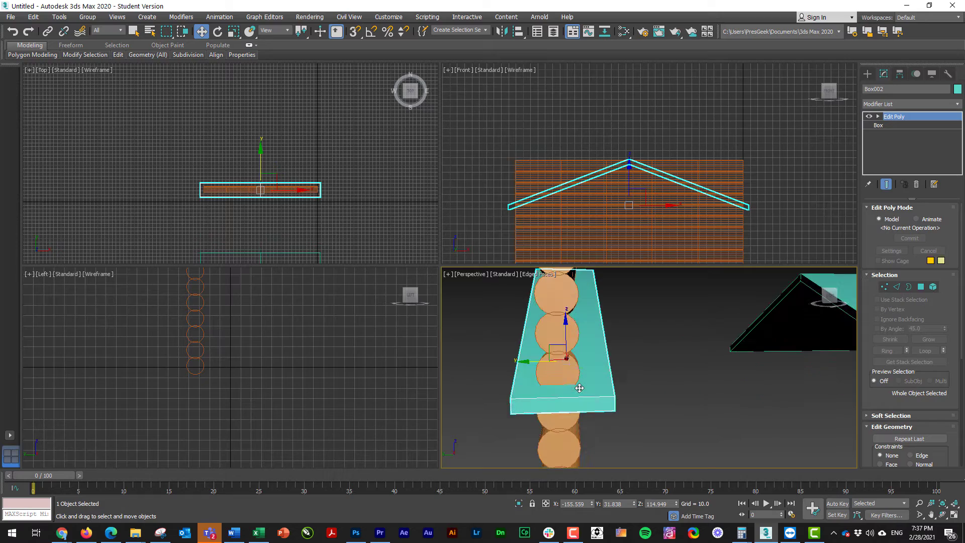
# Clone the narrow roof strip along +Y as four Copies spaced about 76 units apart, and deselect
pyautogui.keyDown('alt'); pyautogui.moveTo(559, 388); pyautogui.dragTo(700, 350, button='middle'); pyautogui.keyUp('alt')
pyautogui.moveTo(700, 348); pyautogui.dragTo(685, 367)
pyautogui.scroll(2, 689, 366)
pyautogui.scroll(-2, 689, 366)
pyautogui.keyDown('alt'); pyautogui.moveTo(647, 384); pyautogui.dragTo(660, 354, button='middle'); pyautogui.keyUp('alt')
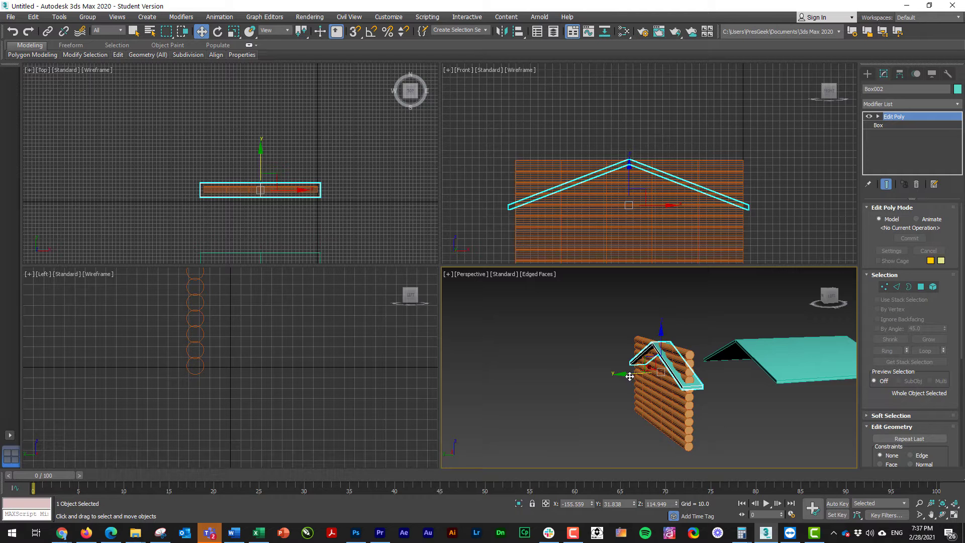
pyautogui.keyDown('shift'); pyautogui.moveTo(623, 374); pyautogui.dragTo(587, 381); pyautogui.keyUp('shift')
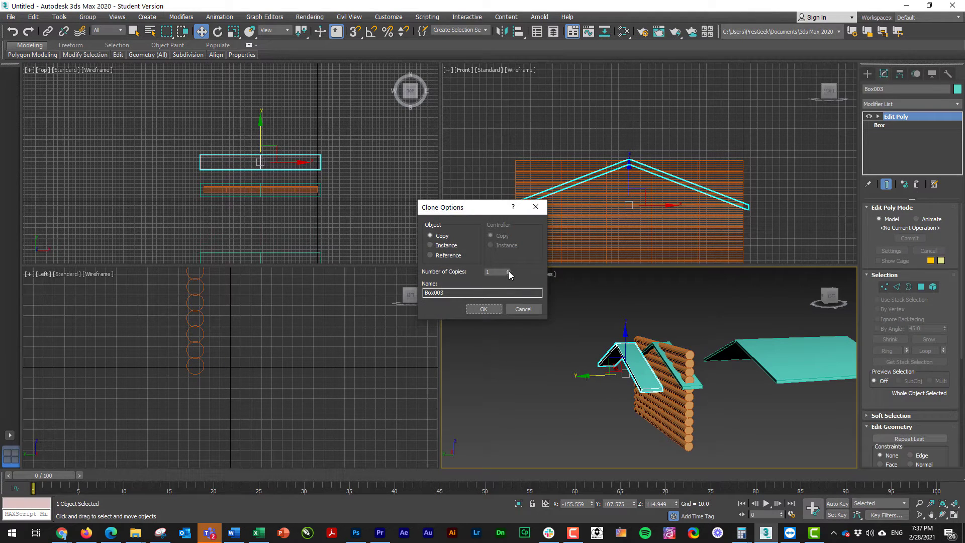
pyautogui.click(480, 309)
pyautogui.click(572, 315)
# Subtract the roof strip on the wall from the fifth log from the top, using a ProBoolean subtraction
pyautogui.moveTo(572, 315)
pyautogui.keyDown('alt'); pyautogui.mouseDown(button='middle')
pyautogui.moveTo(548, 328)
pyautogui.moveTo(625, 334)
pyautogui.moveTo(514, 334)
pyautogui.moveTo(624, 333)
pyautogui.moveTo(622, 347)
pyautogui.moveTo(529, 367)
pyautogui.mouseUp(button='middle'); pyautogui.keyUp('alt')
pyautogui.scroll(5, 588, 361)
pyautogui.scroll(5, 533, 371)
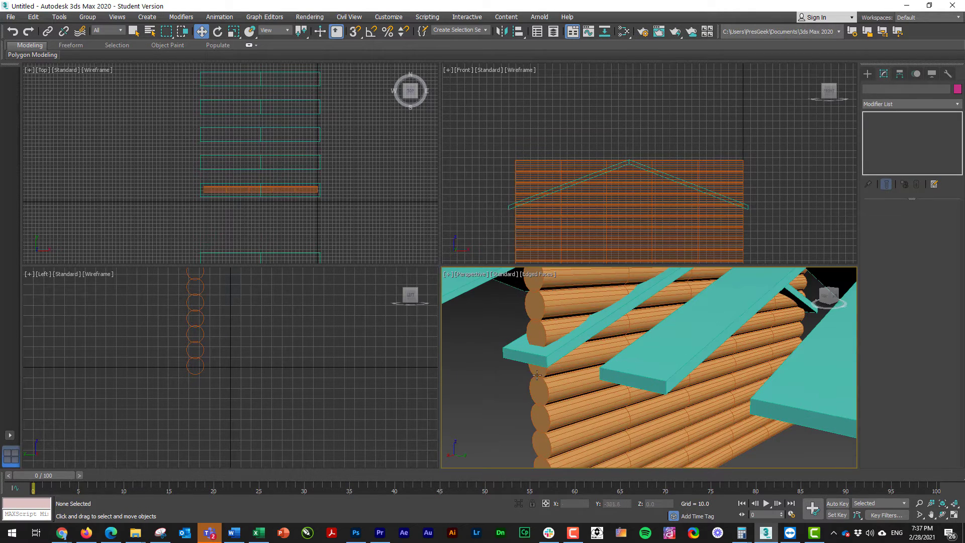
pyautogui.click(600, 359)
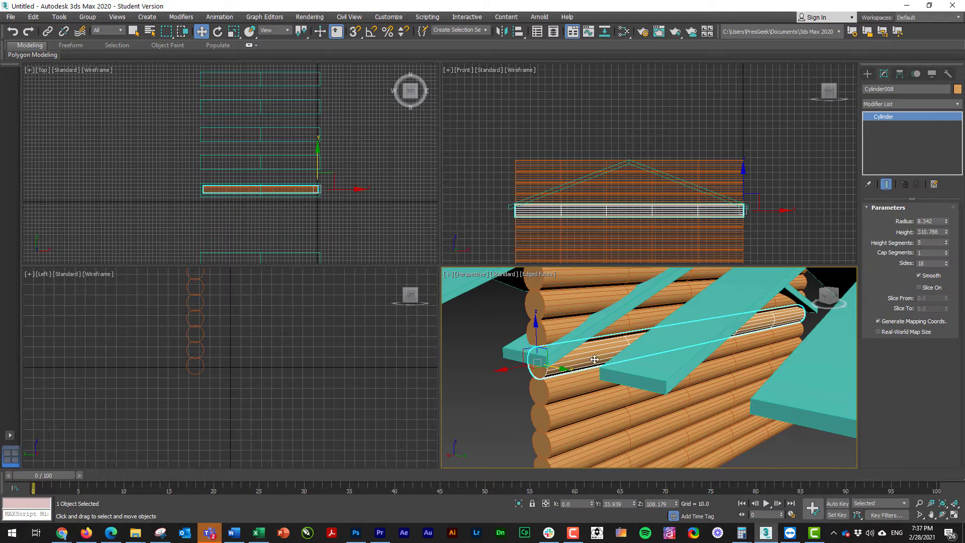
pyautogui.keyDown('alt'); pyautogui.moveTo(595, 360); pyautogui.dragTo(521, 390, button='middle'); pyautogui.keyUp('alt')
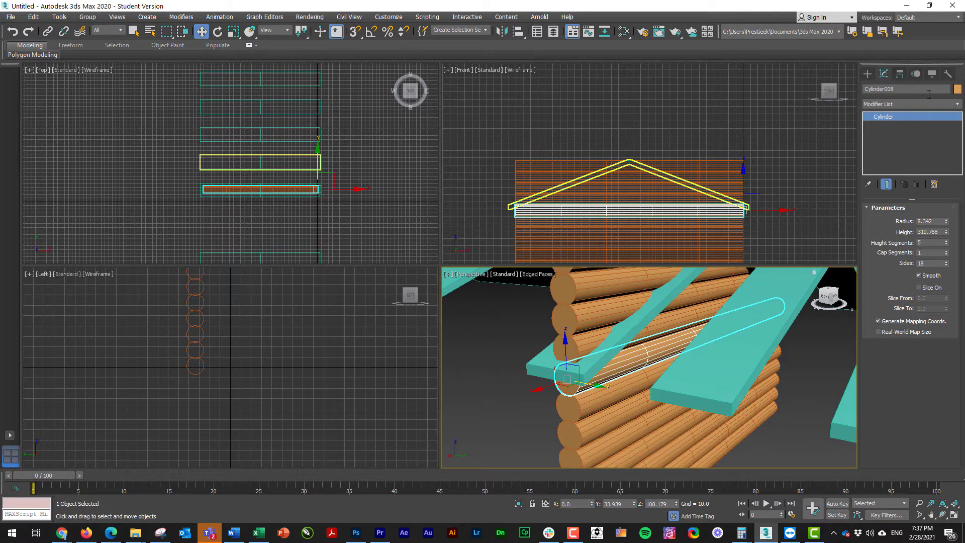
pyautogui.click(898, 76)
pyautogui.click(883, 76)
pyautogui.click(868, 75)
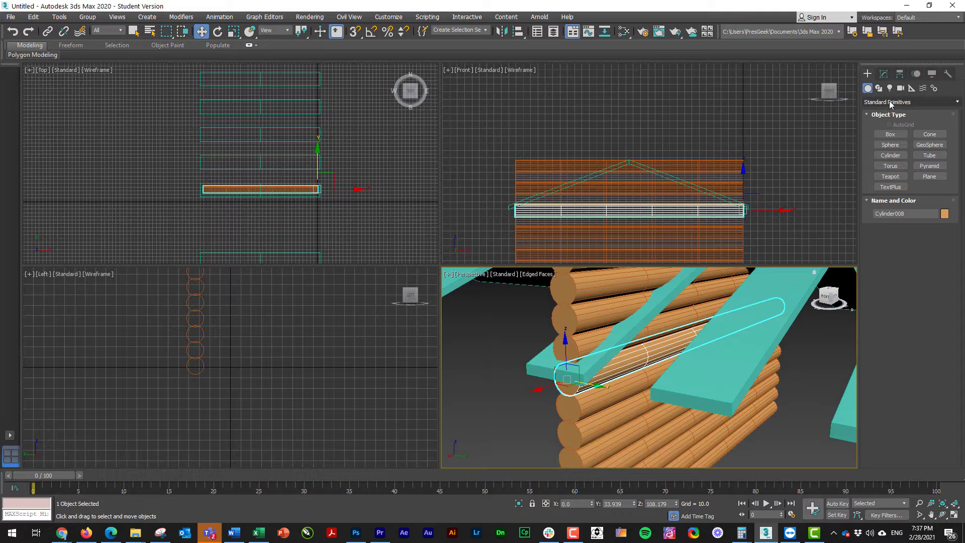
pyautogui.click(890, 103)
pyautogui.click(891, 130)
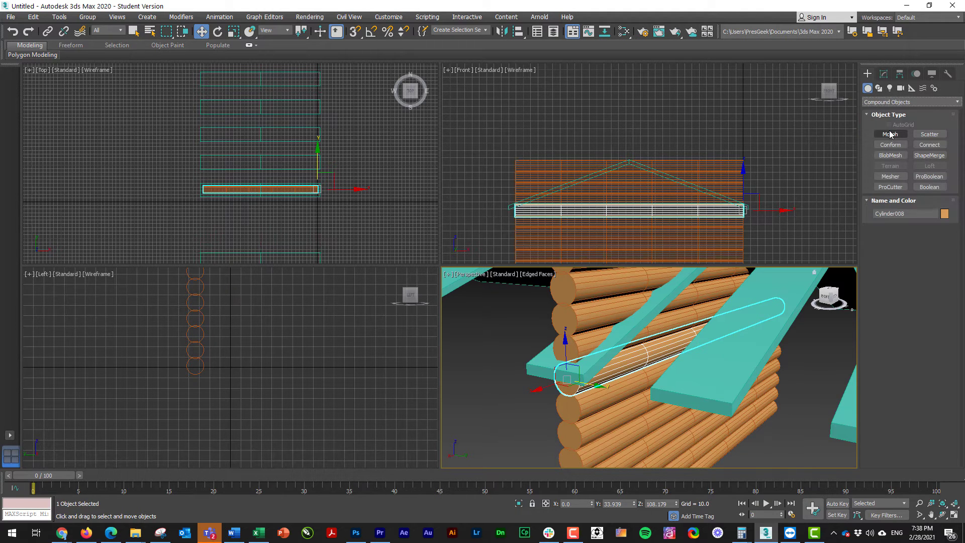
pyautogui.click(931, 176)
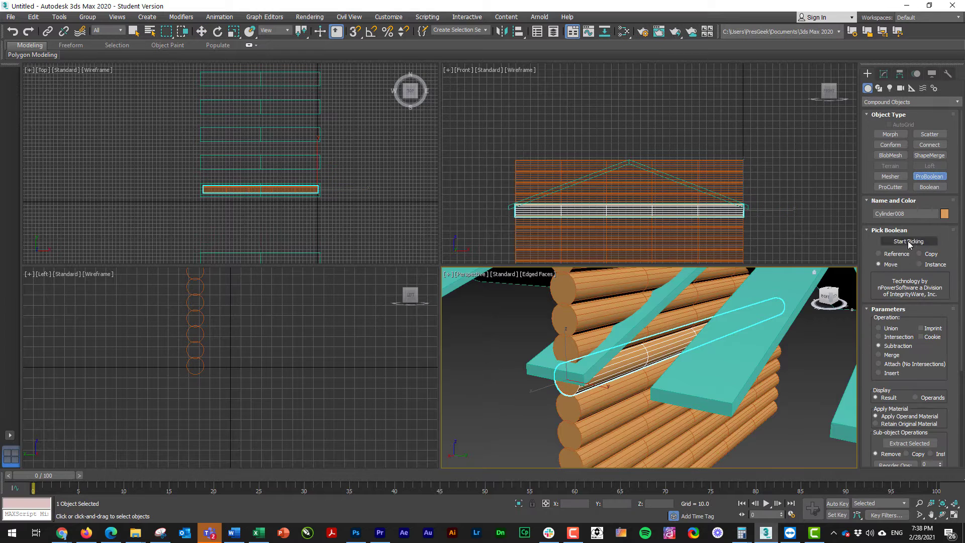
pyautogui.click(909, 241)
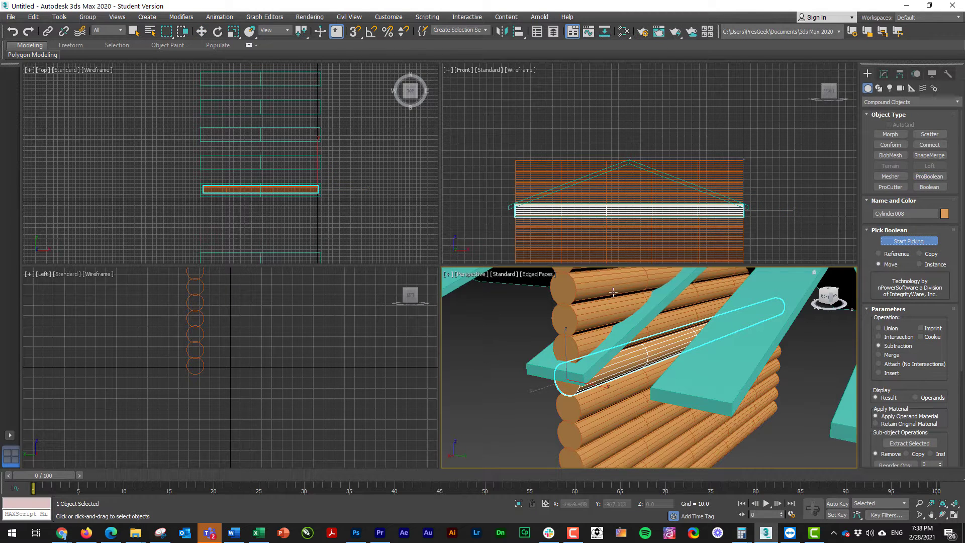
pyautogui.click(545, 365)
pyautogui.keyDown('alt'); pyautogui.moveTo(548, 367); pyautogui.dragTo(532, 365, button='middle'); pyautogui.keyUp('alt')
pyautogui.scroll(3, 502, 324)
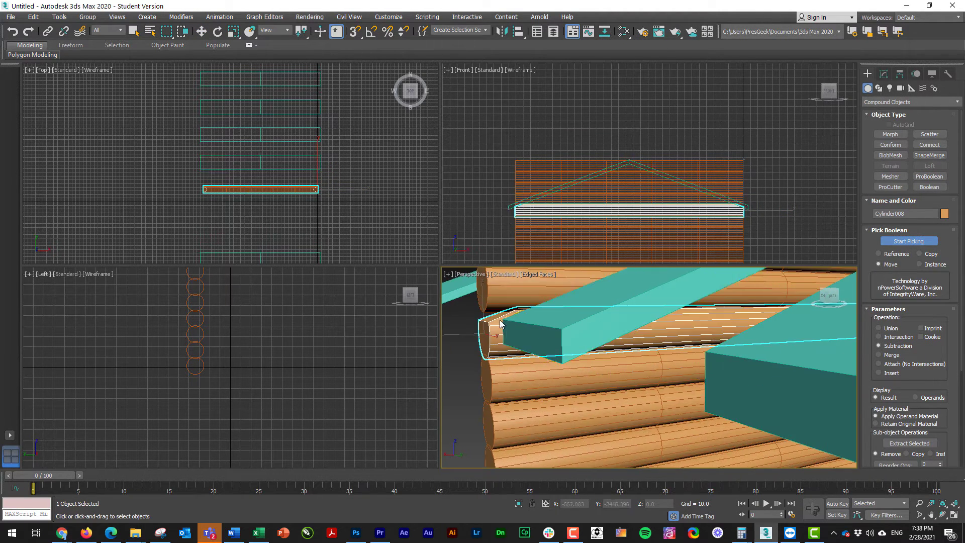
pyautogui.scroll(4, 500, 323)
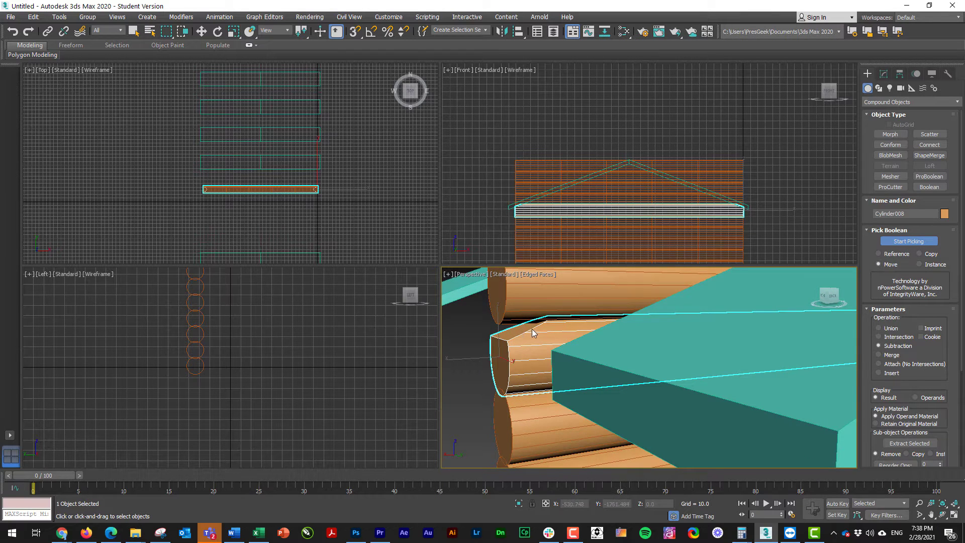
pyautogui.scroll(-5, 534, 333)
pyautogui.press('w')
pyautogui.click(885, 102)
pyautogui.click(878, 108)
# Move the nearest remaining narrow roof strip along Y onto the log wall and deselect it
pyautogui.click(466, 383)
pyautogui.keyDown('alt'); pyautogui.moveTo(467, 383); pyautogui.dragTo(647, 350, button='middle'); pyautogui.keyUp('alt')
pyautogui.click(633, 319)
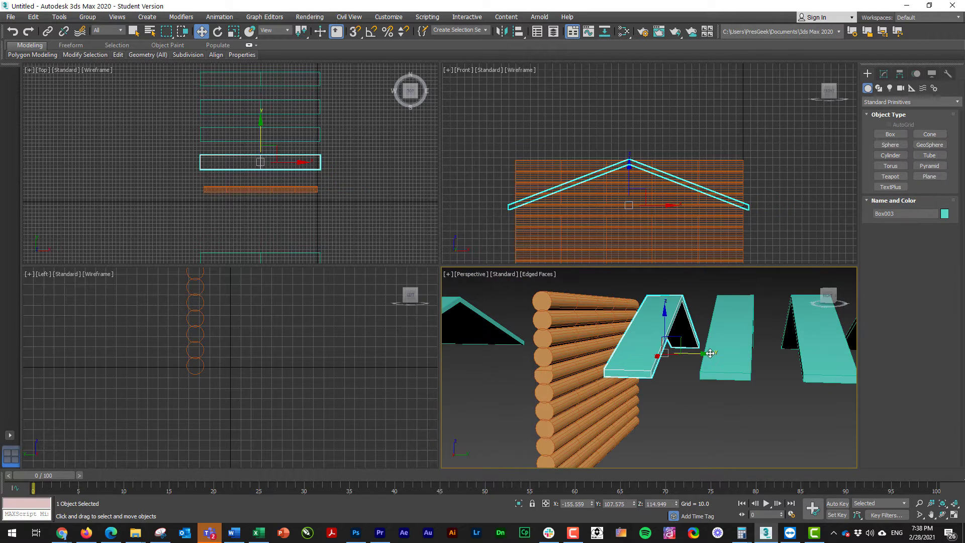
pyautogui.moveTo(702, 356); pyautogui.dragTo(607, 354)
pyautogui.keyDown('alt'); pyautogui.moveTo(607, 354); pyautogui.dragTo(585, 368, button='middle'); pyautogui.keyUp('alt')
pyautogui.click(475, 385)
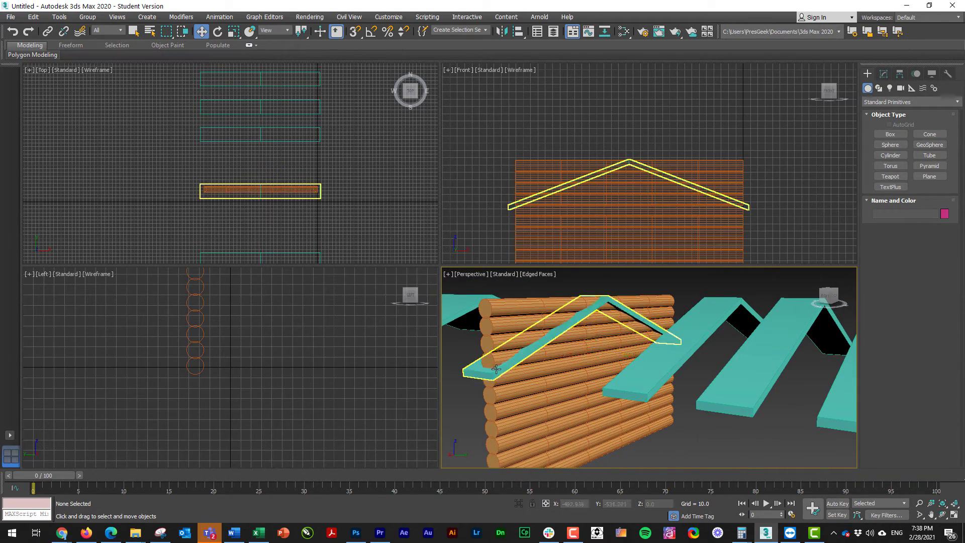
# Cut the fourth log from the top with the roof strip on the wall, using a ProBoolean subtraction
pyautogui.scroll(8, 474, 385)
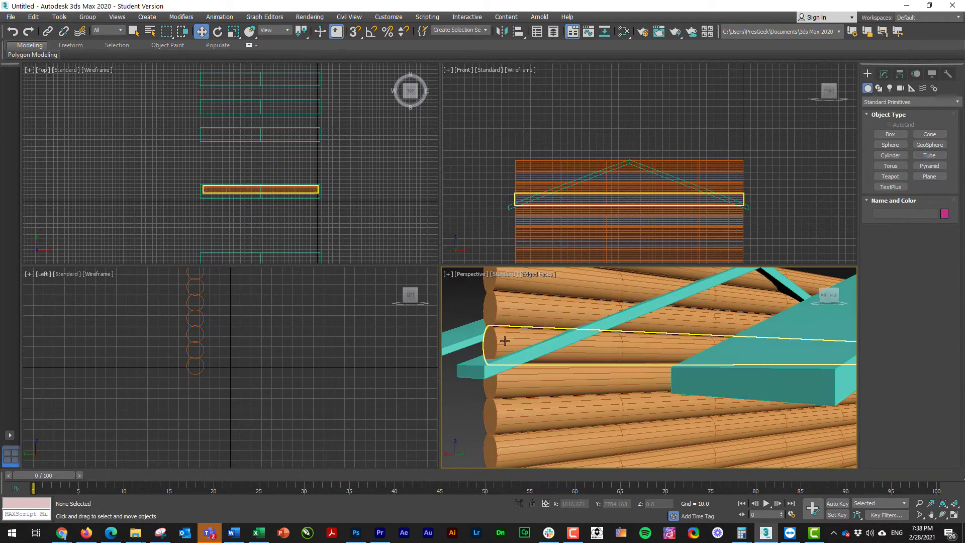
pyautogui.click(505, 343)
pyautogui.click(911, 102)
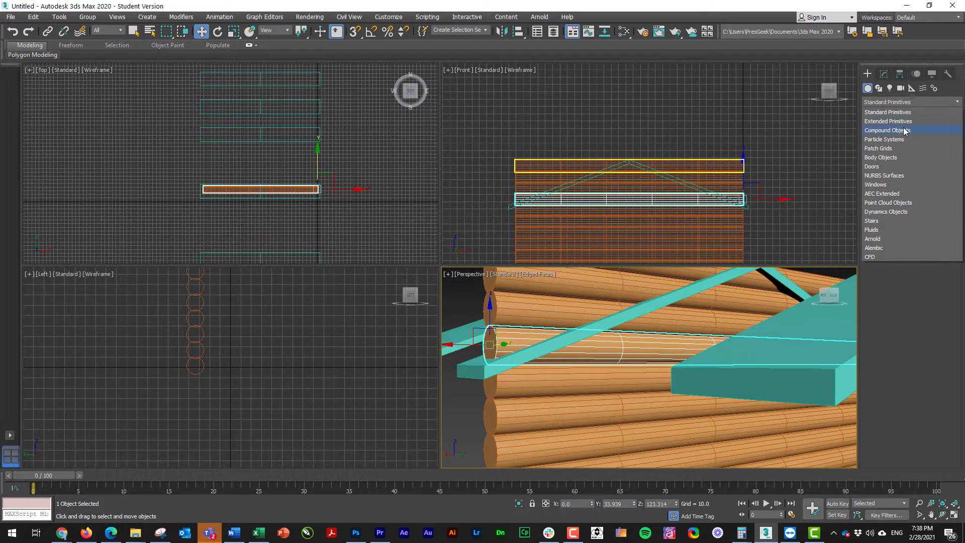
pyautogui.click(904, 130)
pyautogui.click(930, 177)
pyautogui.click(909, 241)
pyautogui.click(483, 374)
pyautogui.keyDown('alt'); pyautogui.moveTo(483, 374); pyautogui.dragTo(530, 356, button='middle'); pyautogui.keyUp('alt')
pyautogui.scroll(-3, 537, 339)
pyautogui.click(910, 103)
pyautogui.click(883, 111)
# Move the nearest of the three remaining roof strips onto the log wall at about Y 32, and deselect it
pyautogui.click(696, 340)
pyautogui.keyDown('alt'); pyautogui.moveTo(695, 340); pyautogui.dragTo(775, 354, button='middle'); pyautogui.keyUp('alt')
pyautogui.moveTo(792, 356); pyautogui.dragTo(681, 356)
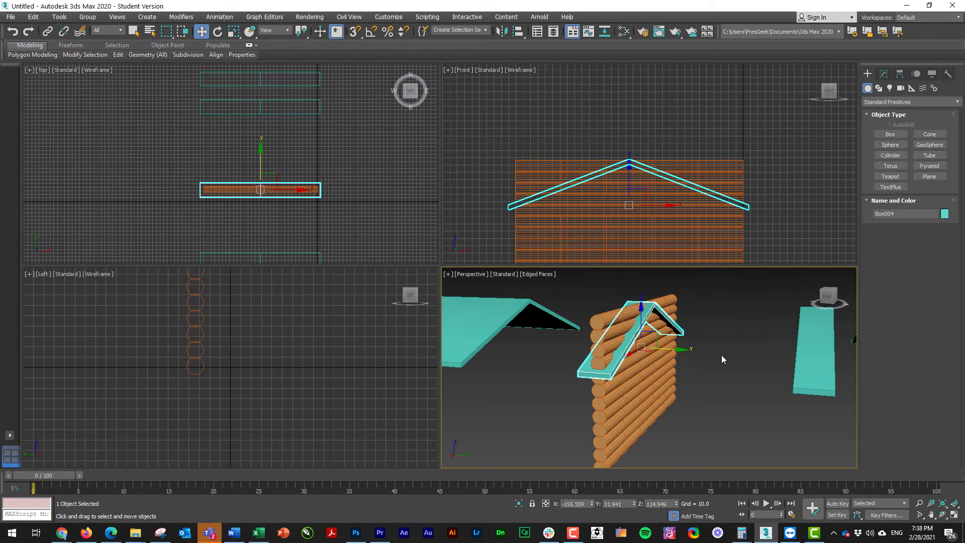
pyautogui.moveTo(816, 350); pyautogui.dragTo(777, 344, button='middle')
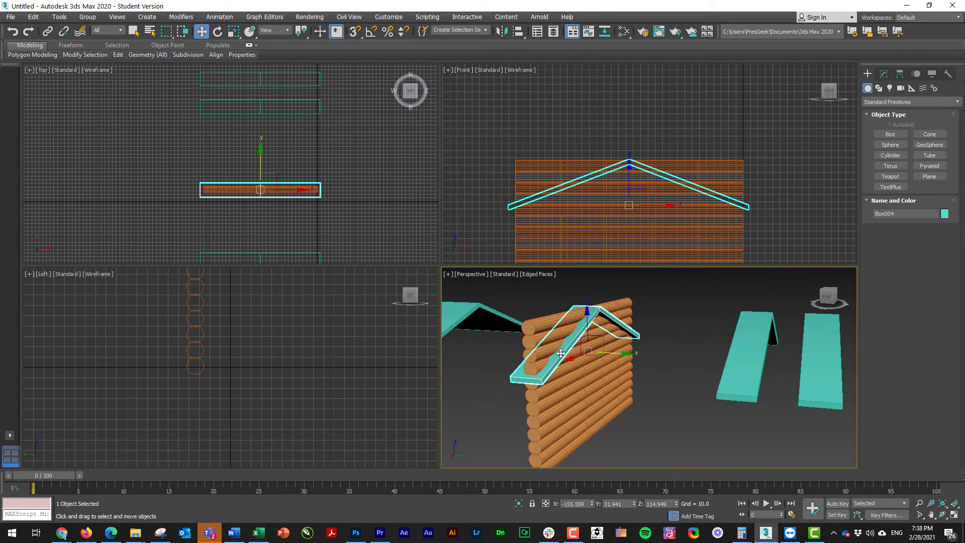
pyautogui.click(479, 361)
# Use ProBoolean to subtract the overlapping roof strip from the third log from the top
pyautogui.scroll(3, 536, 370)
pyautogui.keyDown('alt'); pyautogui.moveTo(559, 363); pyautogui.dragTo(537, 358, button='middle'); pyautogui.keyUp('alt')
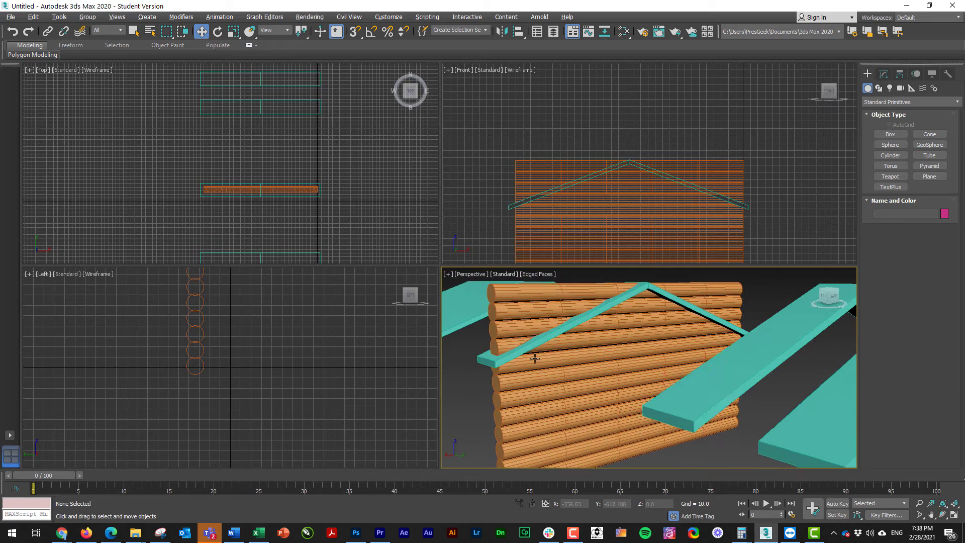
pyautogui.click(512, 332)
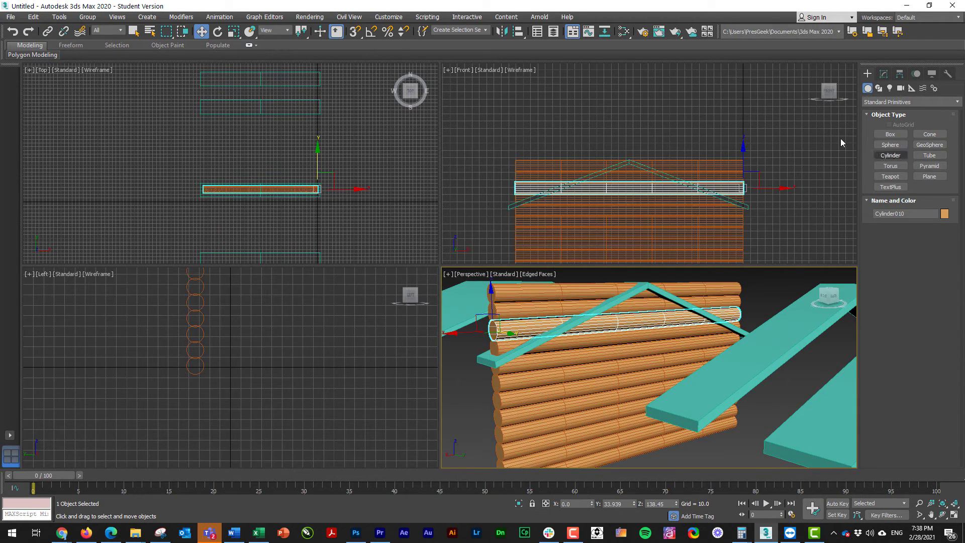
pyautogui.click(890, 102)
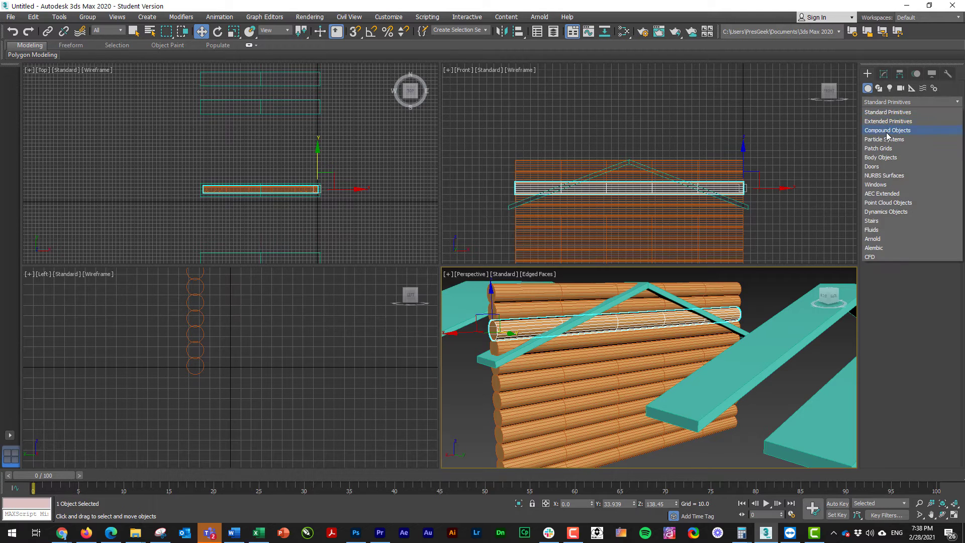
pyautogui.click(889, 125)
pyautogui.click(930, 176)
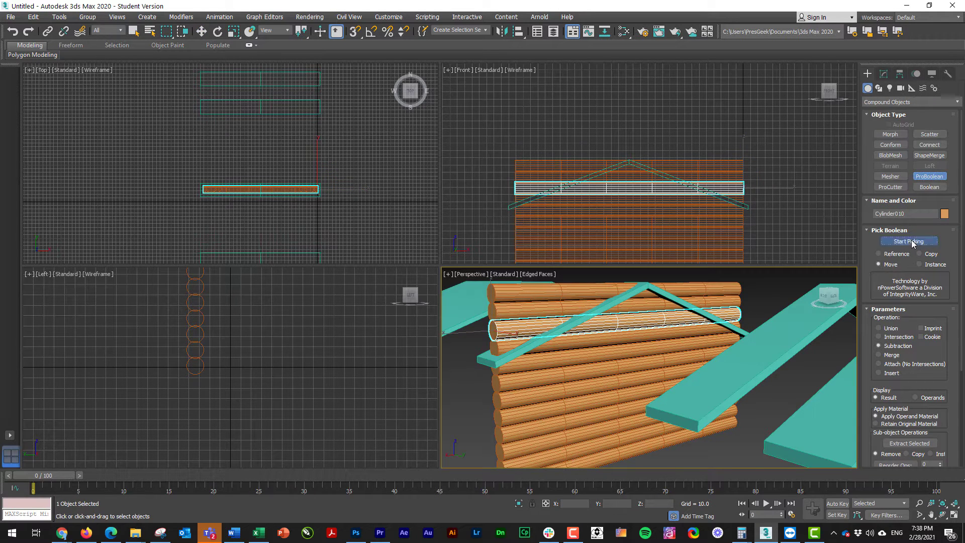
pyautogui.click(912, 240)
pyautogui.click(506, 360)
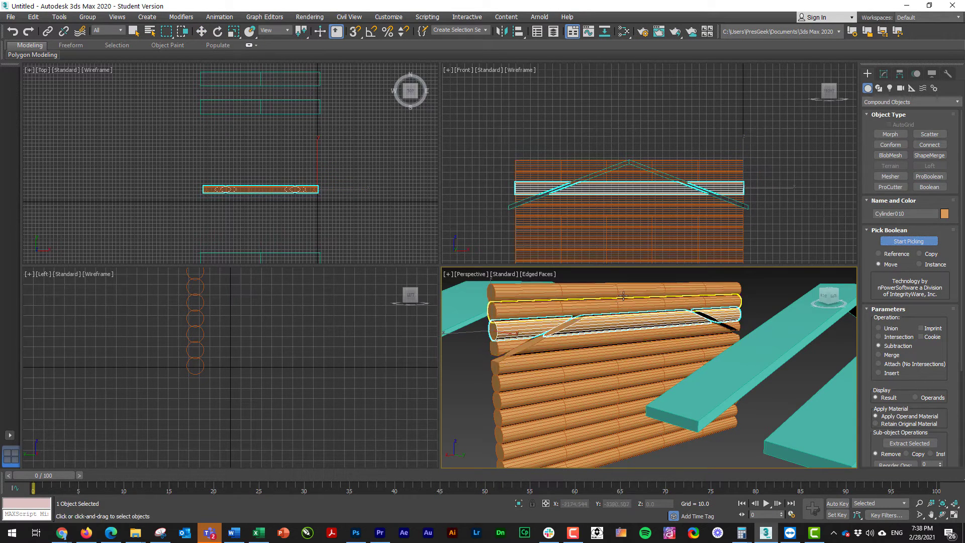
pyautogui.click(882, 103)
pyautogui.click(882, 112)
pyautogui.press('w')
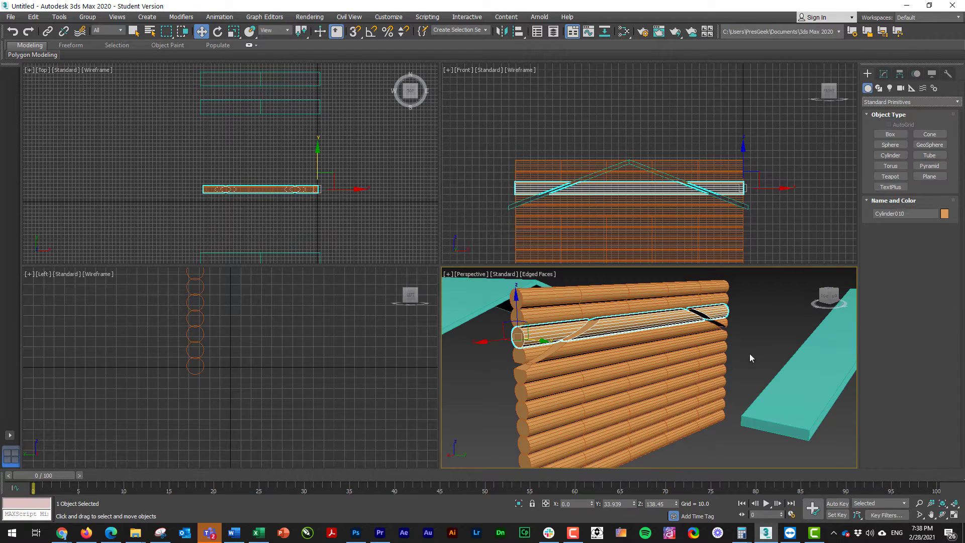
# Move the nearer of the two remaining roof strips along Y onto the log wall, undoing the surplus move
pyautogui.click(773, 385)
pyautogui.moveTo(773, 384); pyautogui.dragTo(702, 371, button='middle')
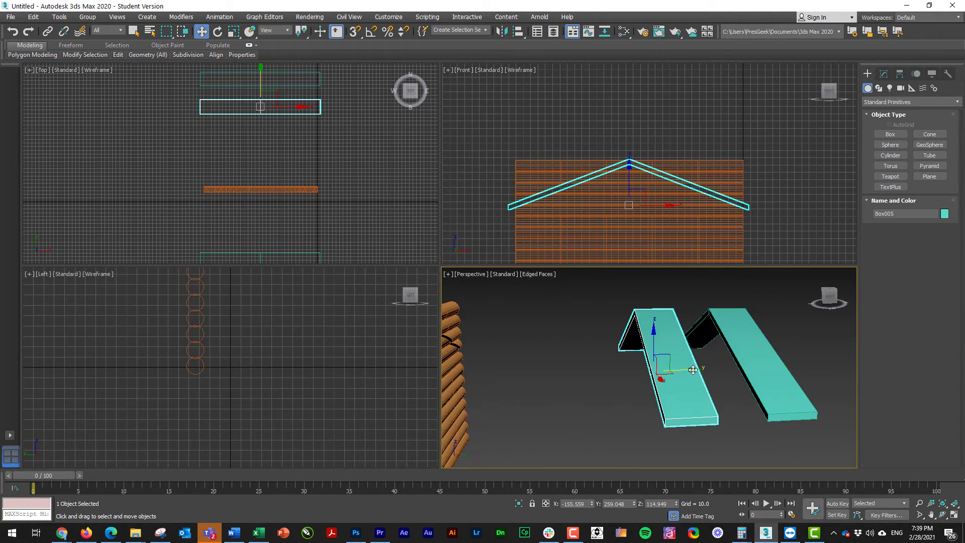
pyautogui.moveTo(682, 371); pyautogui.dragTo(514, 373)
pyautogui.moveTo(517, 373); pyautogui.dragTo(725, 374, button='middle')
pyautogui.moveTo(706, 373); pyautogui.dragTo(631, 377)
pyautogui.hotkey('ctrl', 'z')
# Subtract the overlapping roof strip from the second log from the top with ProBoolean
pyautogui.keyDown('alt'); pyautogui.moveTo(631, 377); pyautogui.dragTo(544, 330, button='middle'); pyautogui.keyUp('alt')
pyautogui.click(544, 331)
pyautogui.click(897, 103)
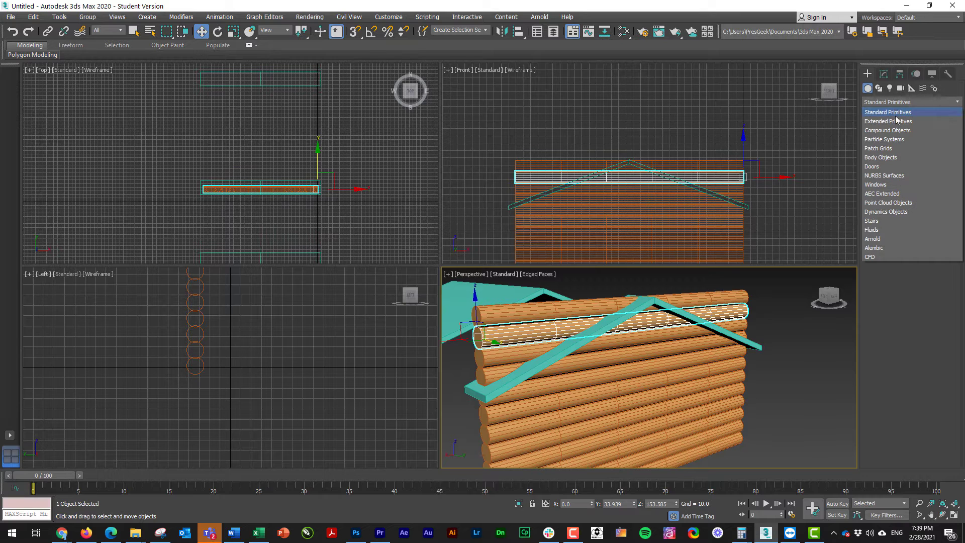
pyautogui.click(893, 131)
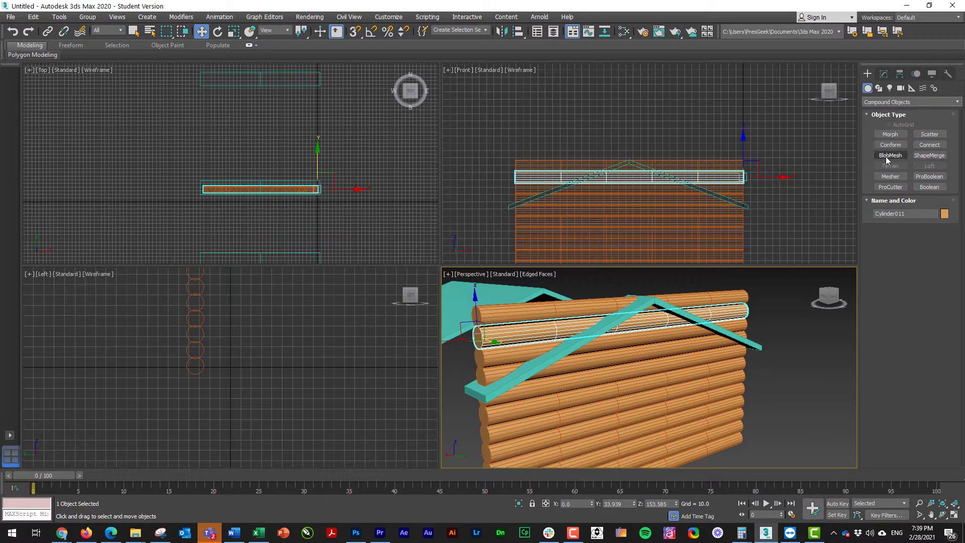
pyautogui.click(930, 177)
pyautogui.click(909, 242)
pyautogui.click(561, 352)
pyautogui.keyDown('alt'); pyautogui.moveTo(582, 342); pyautogui.dragTo(684, 337, button='middle'); pyautogui.keyUp('alt')
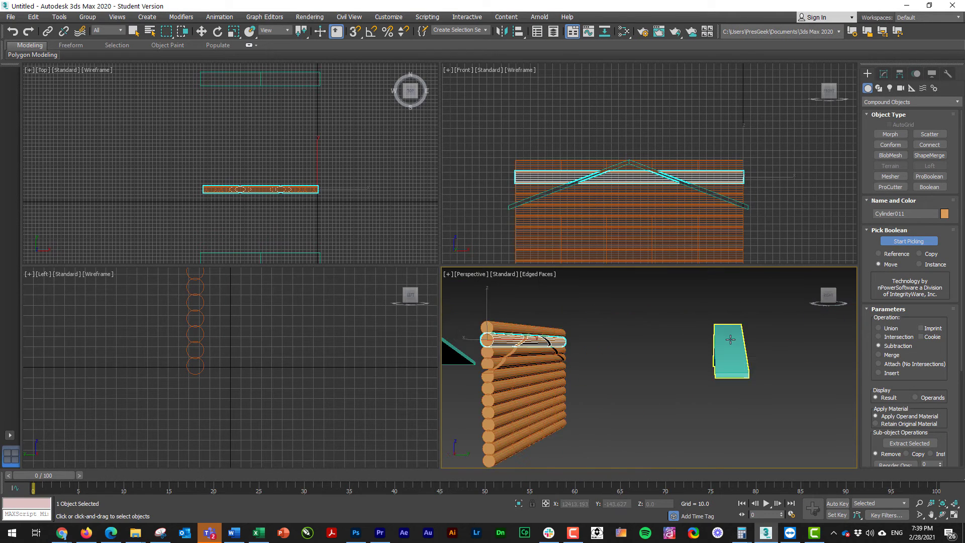
pyautogui.click(879, 100)
pyautogui.click(883, 109)
pyautogui.press('w')
# Move the last narrow roof strip along Y onto the log wall
pyautogui.click(733, 326)
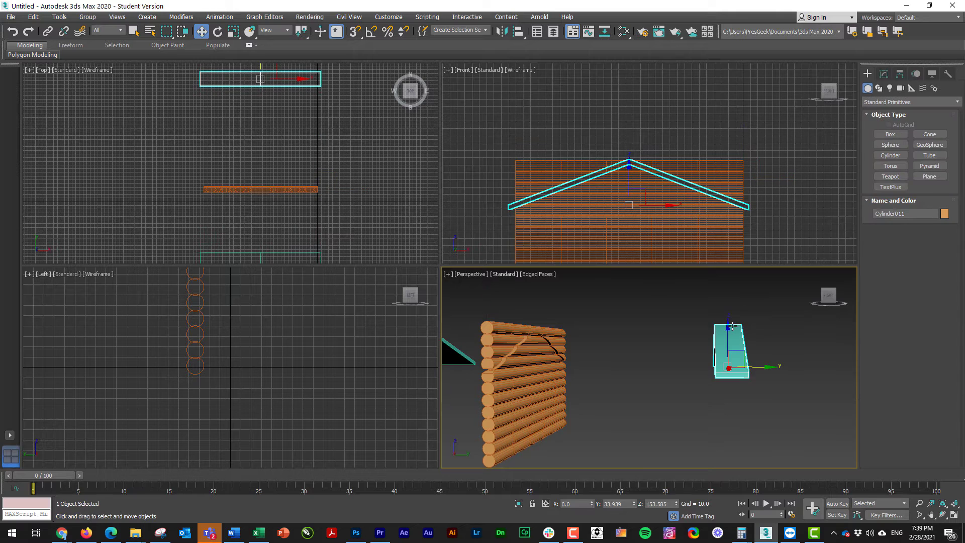
pyautogui.moveTo(774, 371); pyautogui.dragTo(599, 383)
pyautogui.keyDown('alt'); pyautogui.moveTo(598, 379); pyautogui.dragTo(629, 363, button='middle'); pyautogui.keyUp('alt')
pyautogui.scroll(2, 553, 374)
# Subtract the overlapping roof strip from the top log of the wall with ProBoolean
pyautogui.click(653, 288)
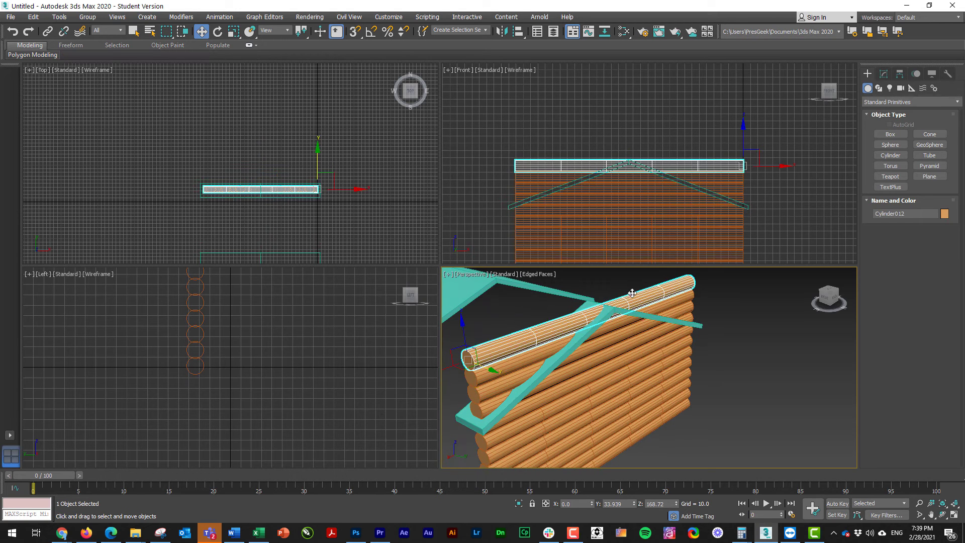
pyautogui.click(883, 103)
pyautogui.click(894, 130)
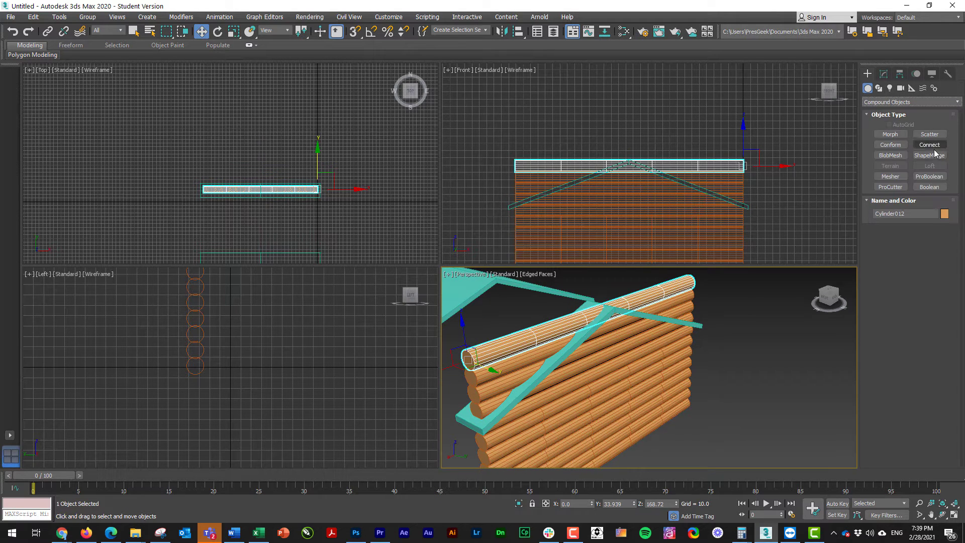
pyautogui.click(931, 176)
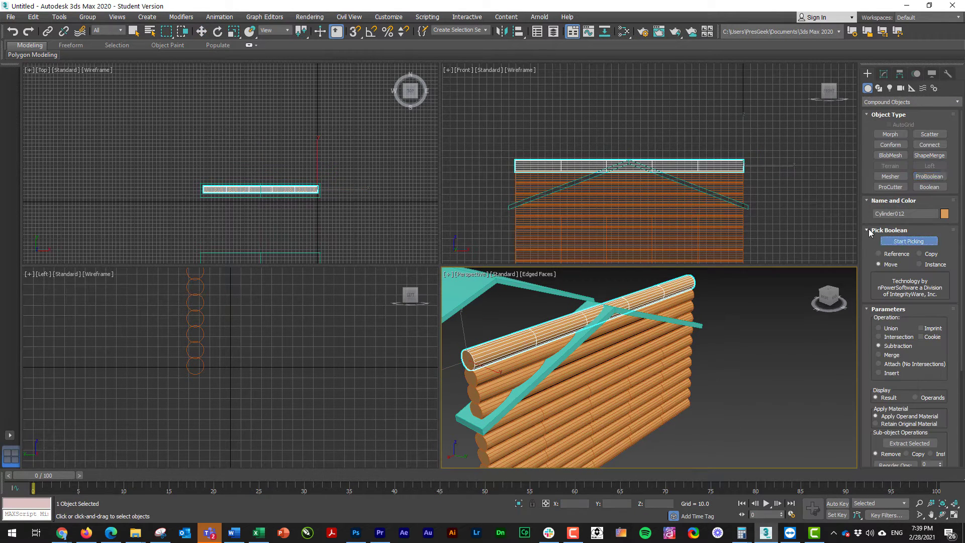
pyautogui.click(569, 349)
pyautogui.scroll(-3, 573, 349)
pyautogui.keyDown('alt'); pyautogui.moveTo(578, 349); pyautogui.dragTo(591, 320, button='middle'); pyautogui.keyUp('alt')
pyautogui.scroll(3, 557, 332)
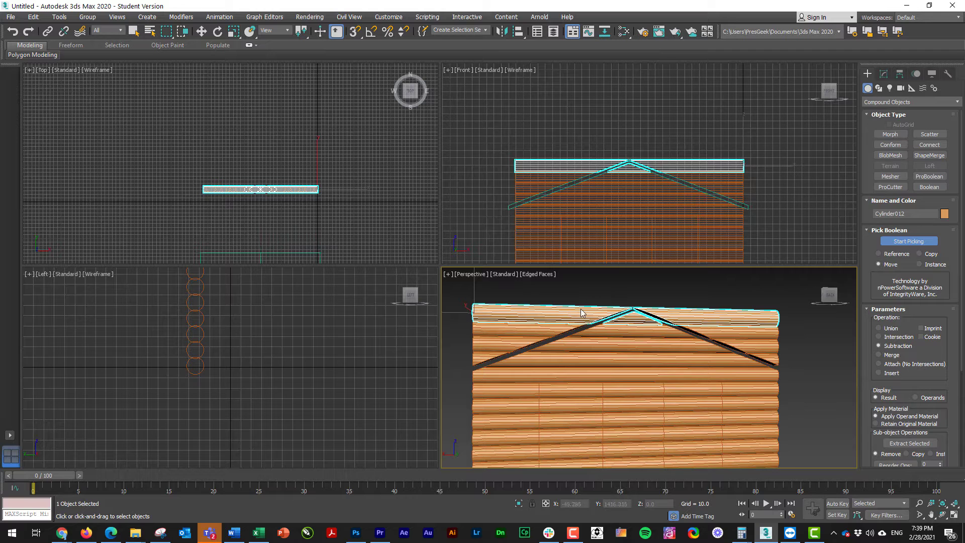
pyautogui.scroll(-2, 580, 308)
pyautogui.scroll(2, 564, 312)
pyautogui.keyDown('alt'); pyautogui.moveTo(571, 324); pyautogui.dragTo(518, 338, button='middle'); pyautogui.keyUp('alt')
# Leave ProBoolean and undo the accidental subtraction of the fourth log from the top
pyautogui.click(514, 338)
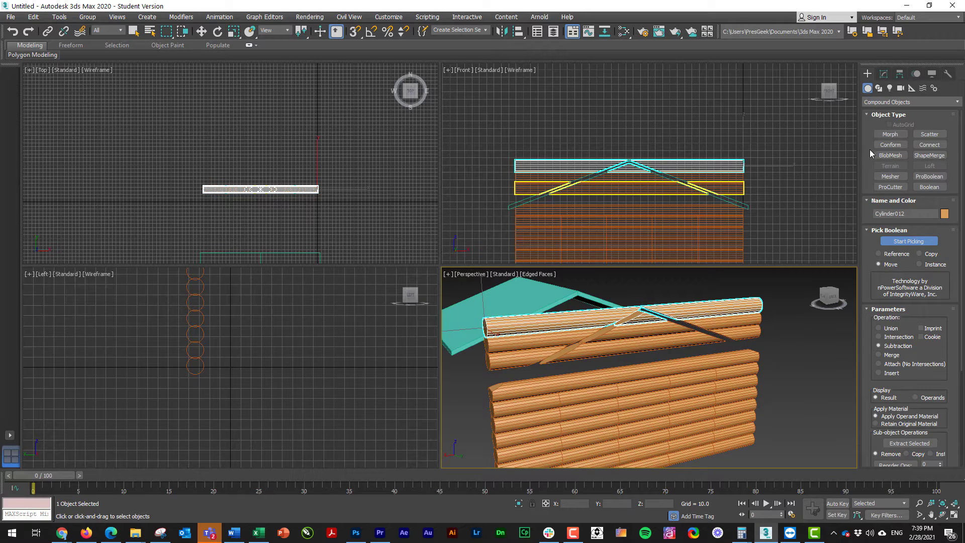
pyautogui.click(881, 103)
pyautogui.click(882, 110)
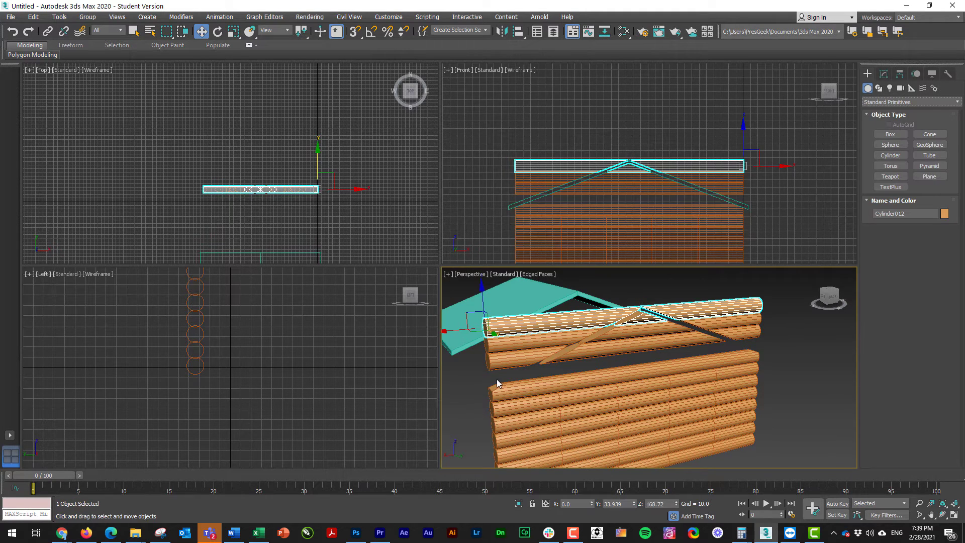
pyautogui.click(469, 380)
pyautogui.hotkey('ctrl', 'z')
pyautogui.hotkey('ctrl', 'z')
pyautogui.click(463, 387)
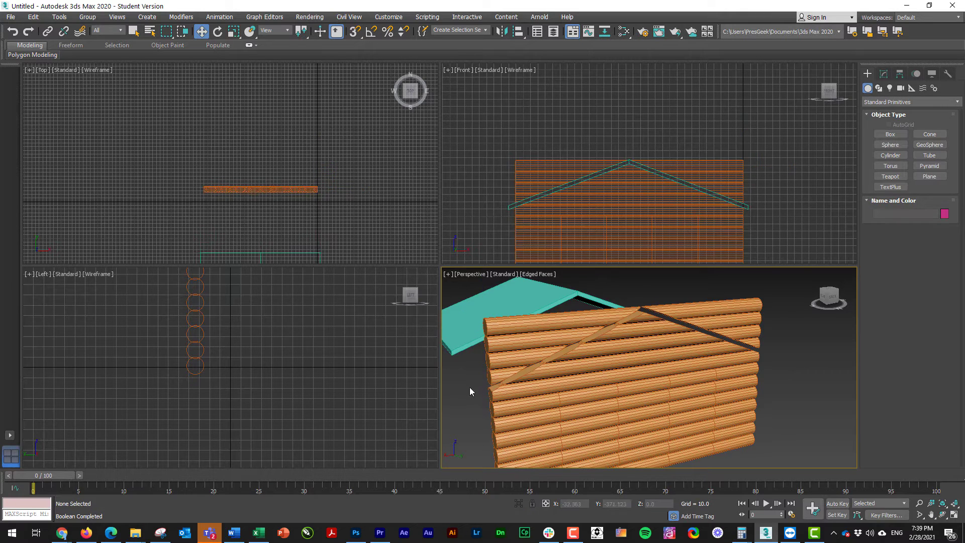
pyautogui.click(487, 384)
pyautogui.click(468, 407)
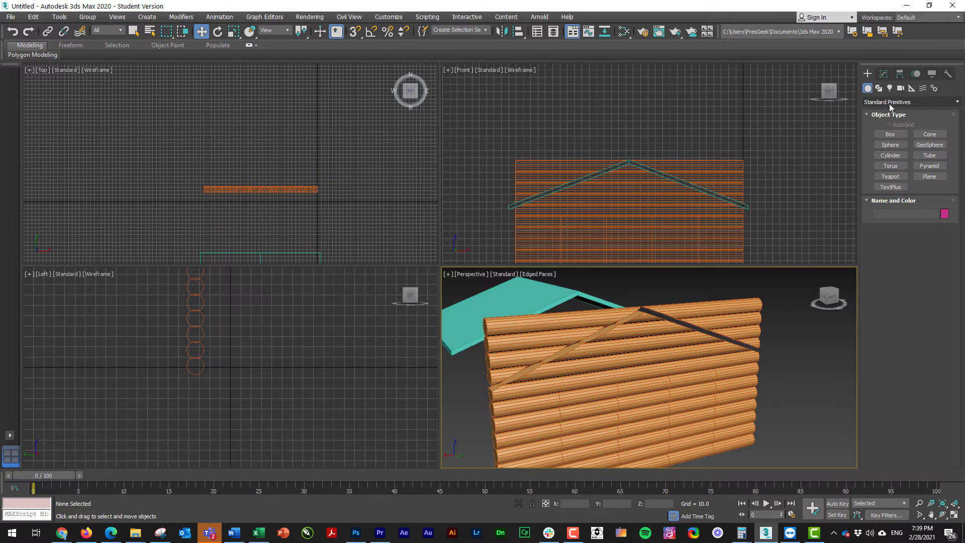
# Add an Edit Poly modifier to the fourth log from the top and enter its Vertex level
pyautogui.scroll(4, 498, 392)
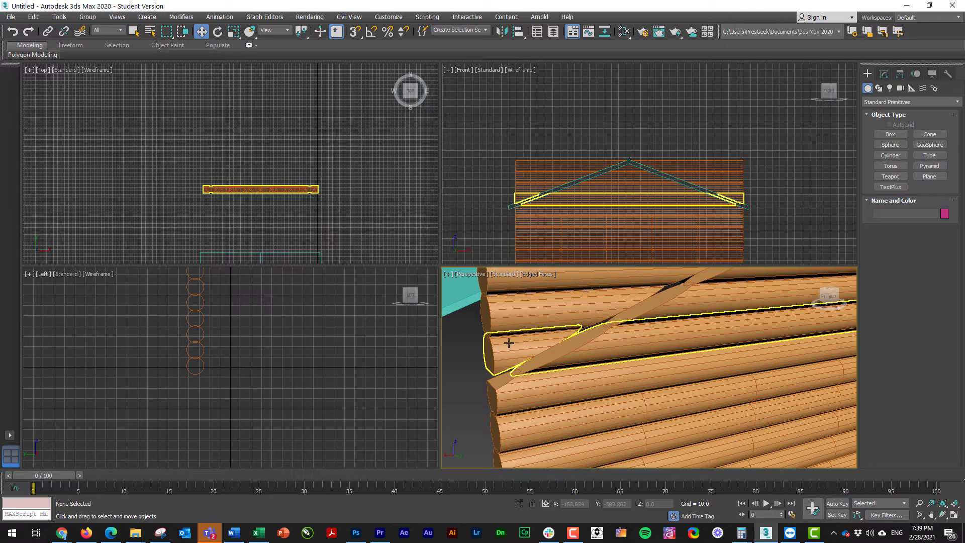
pyautogui.keyDown('alt'); pyautogui.moveTo(509, 344); pyautogui.dragTo(505, 365, button='middle'); pyautogui.keyUp('alt')
pyautogui.scroll(-3, 589, 378)
pyautogui.keyDown('alt'); pyautogui.moveTo(589, 378); pyautogui.dragTo(526, 344, button='middle'); pyautogui.keyUp('alt')
pyautogui.click(486, 342)
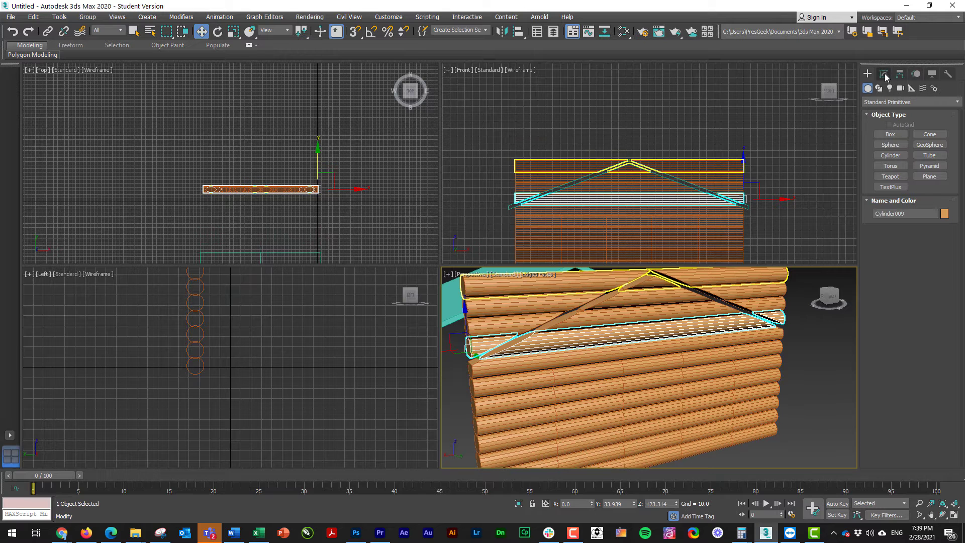
pyautogui.click(884, 74)
pyautogui.click(954, 104)
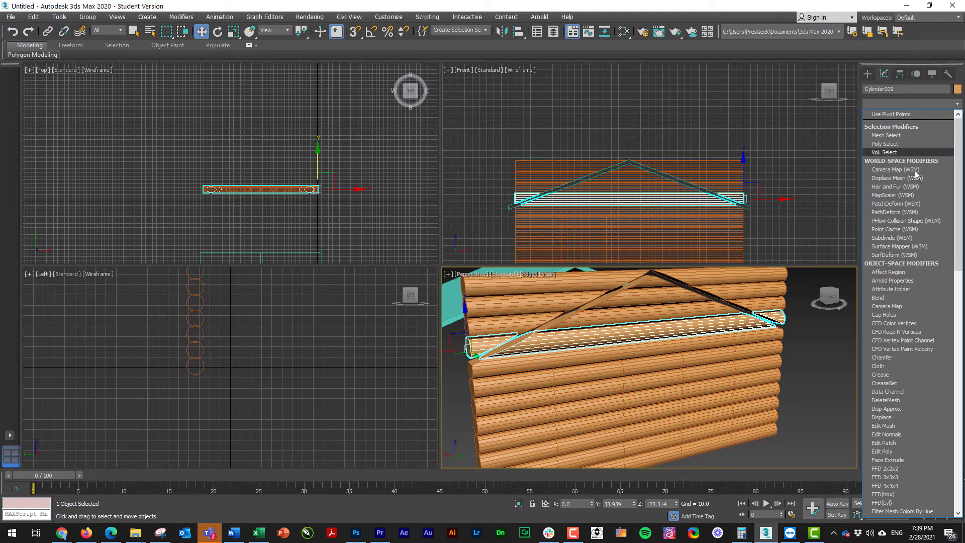
pyautogui.click(883, 452)
pyautogui.click(878, 117)
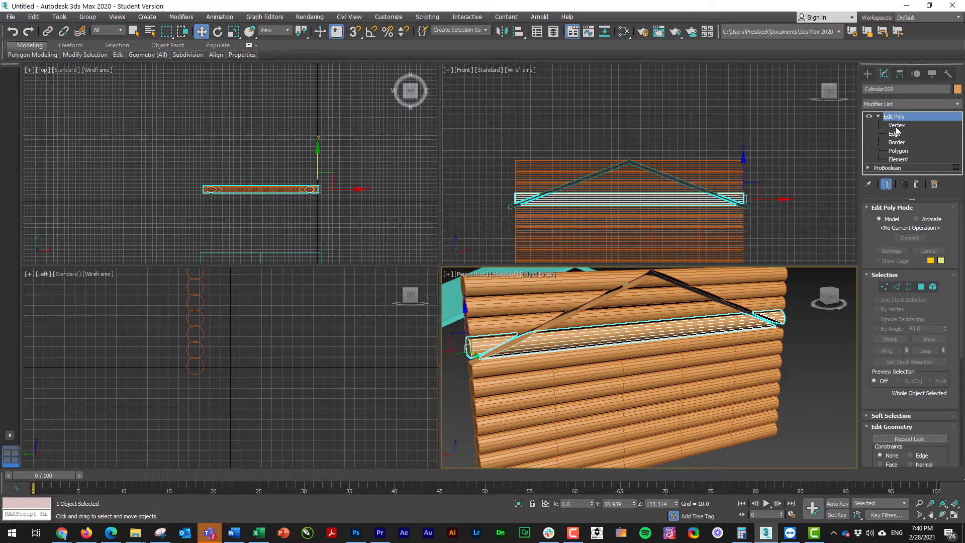
pyautogui.click(897, 127)
# Delete the vertices of the fourth log's two outer end pieces beyond the roof-shaped cuts
pyautogui.moveTo(488, 339); pyautogui.dragTo(528, 322, button='middle')
pyautogui.scroll(5, 509, 332)
pyautogui.click(524, 359)
pyautogui.moveTo(702, 334); pyautogui.dragTo(593, 360, button='middle')
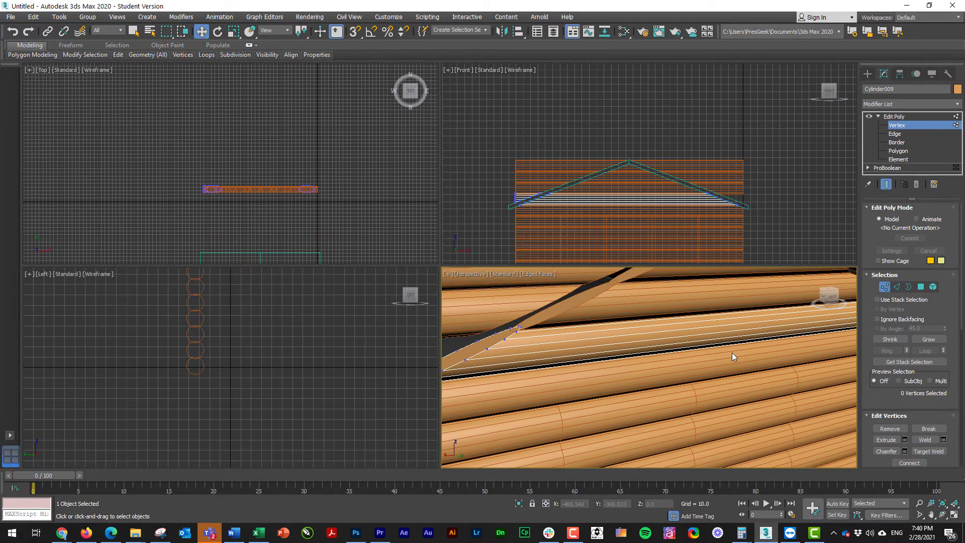
pyautogui.keyDown('alt'); pyautogui.moveTo(732, 352); pyautogui.dragTo(688, 369, button='middle'); pyautogui.keyUp('alt')
pyautogui.moveTo(639, 348); pyautogui.dragTo(637, 346)
pyautogui.press('Delete')
# Delete the leftover fragment at the fourth log's end and leave vertex editing
pyautogui.scroll(4, 646, 357)
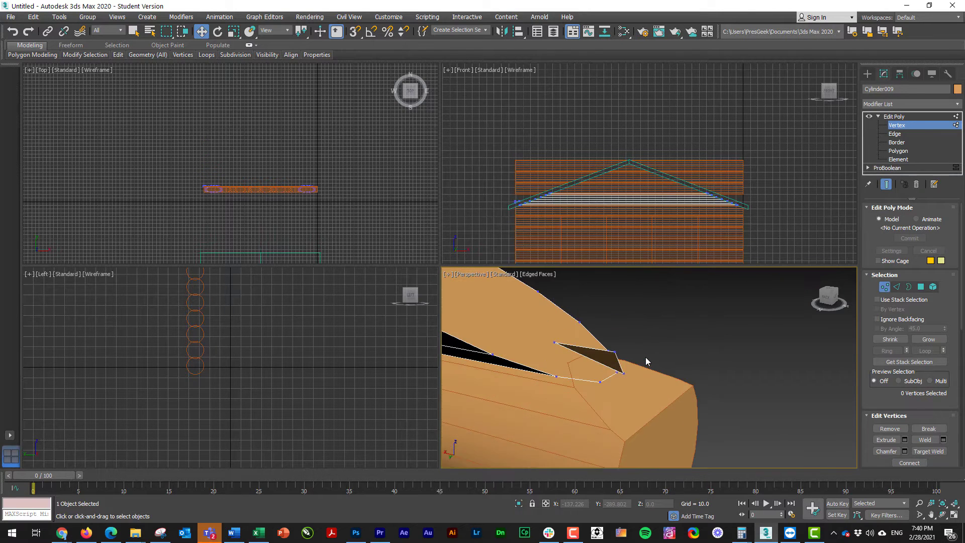
pyautogui.scroll(-2, 641, 357)
pyautogui.keyDown('alt'); pyautogui.moveTo(642, 357); pyautogui.dragTo(683, 347, button='middle'); pyautogui.keyUp('alt')
pyautogui.scroll(-2, 686, 337)
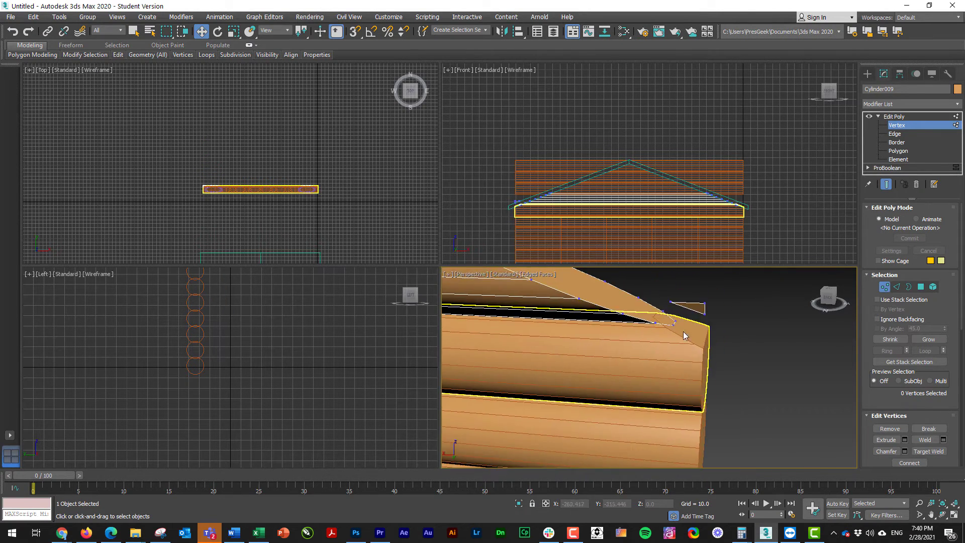
pyautogui.moveTo(707, 317); pyautogui.dragTo(716, 322)
pyautogui.press('Delete')
pyautogui.scroll(-3, 716, 322)
pyautogui.moveTo(720, 306); pyautogui.dragTo(710, 385, button='middle')
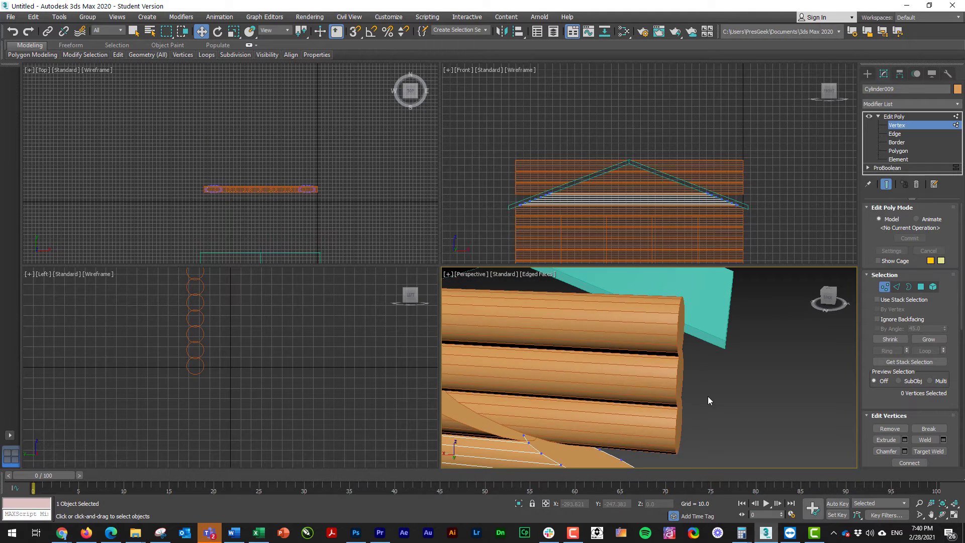
pyautogui.click(907, 117)
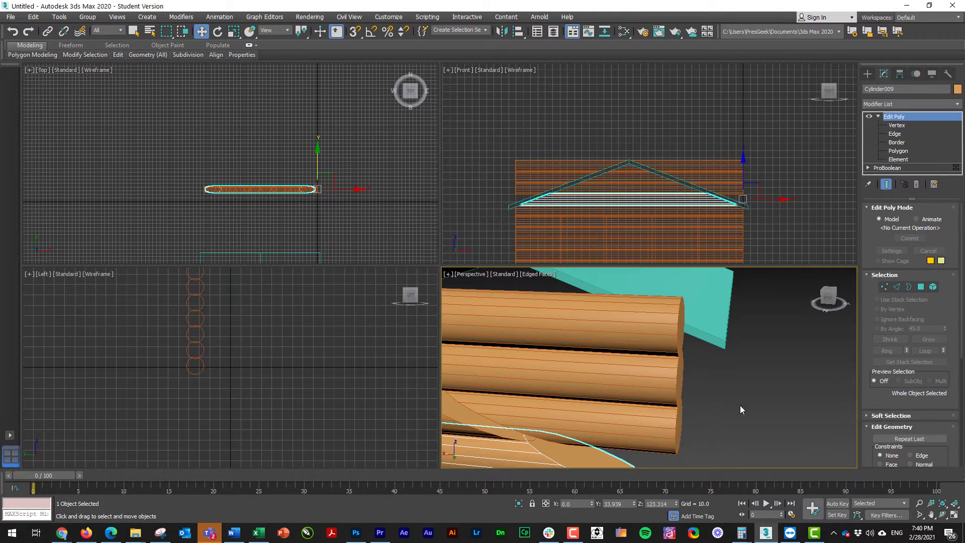
# Add an Edit Poly modifier to the third log from the top and enter its Vertex level
pyautogui.click(638, 436)
pyautogui.click(955, 104)
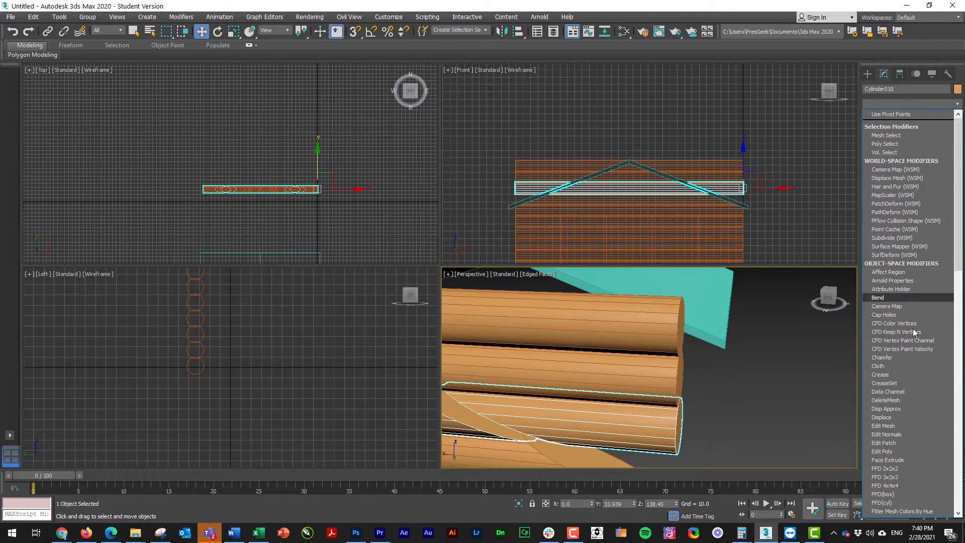
pyautogui.click(895, 450)
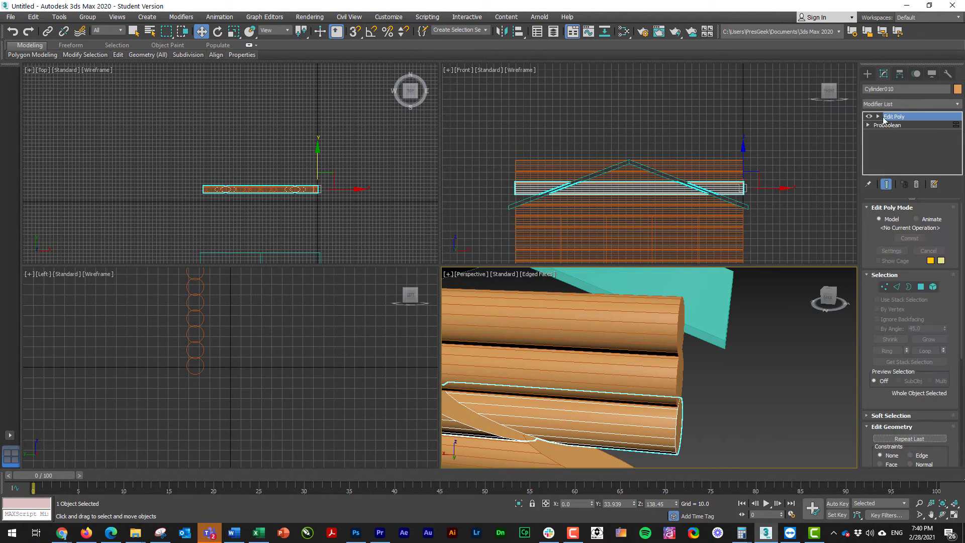
pyautogui.click(878, 117)
pyautogui.click(898, 125)
# Delete the vertices of one outer end of the third log, including the leftover cut face
pyautogui.moveTo(688, 421); pyautogui.dragTo(719, 317, button='middle')
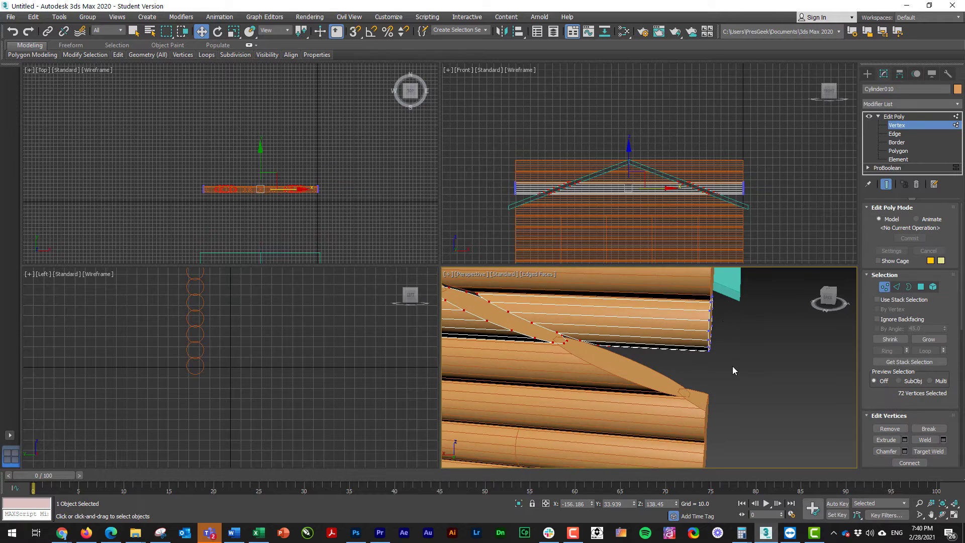
pyautogui.moveTo(699, 306); pyautogui.dragTo(689, 301)
pyautogui.press('Delete')
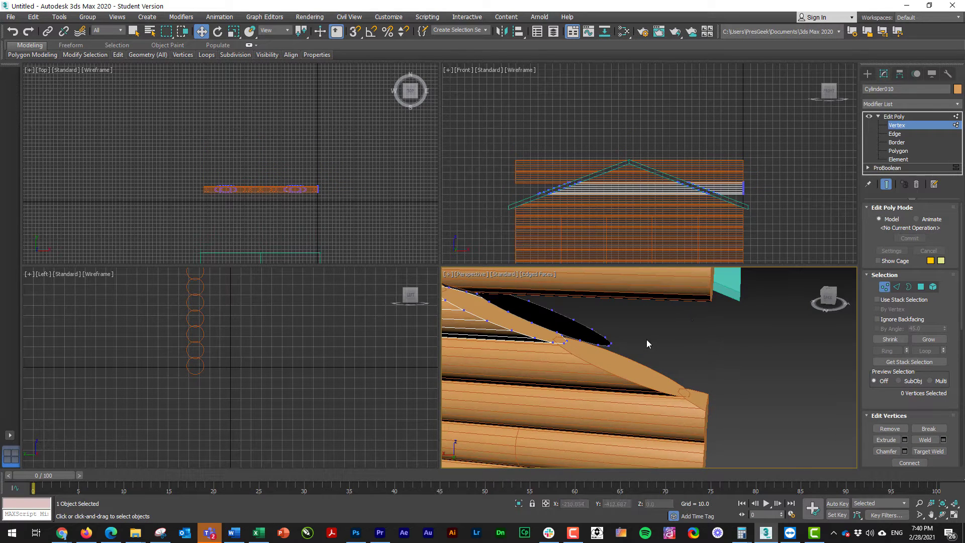
pyautogui.moveTo(647, 339); pyautogui.dragTo(736, 342, button='middle')
pyautogui.moveTo(674, 358); pyautogui.dragTo(675, 358)
pyautogui.press('Delete')
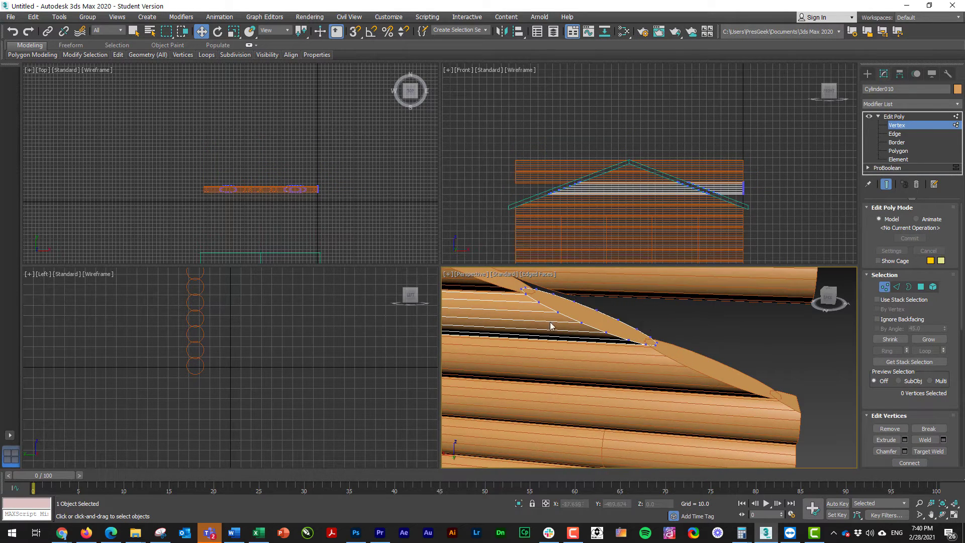
# Delete the vertices of the third log's opposite outer end and leave vertex editing
pyautogui.moveTo(542, 322); pyautogui.dragTo(637, 349, button='middle')
pyautogui.scroll(-3, 638, 349)
pyautogui.moveTo(468, 348); pyautogui.dragTo(605, 354, button='middle')
pyautogui.scroll(2, 562, 311)
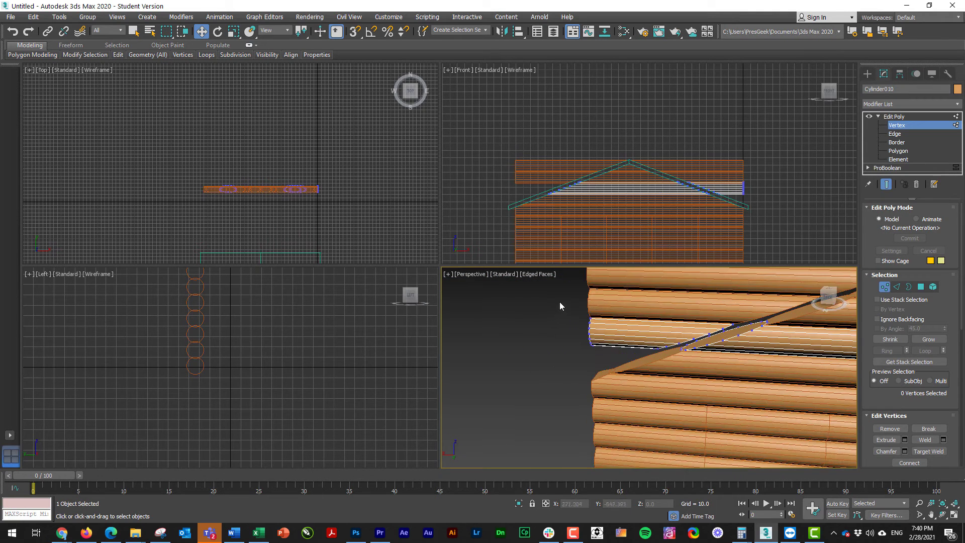
pyautogui.keyDown('alt'); pyautogui.moveTo(561, 306); pyautogui.dragTo(667, 366, button='middle'); pyautogui.keyUp('alt')
pyautogui.moveTo(692, 401); pyautogui.dragTo(698, 405)
pyautogui.press('Delete')
pyautogui.moveTo(698, 405); pyautogui.dragTo(569, 336, button='middle')
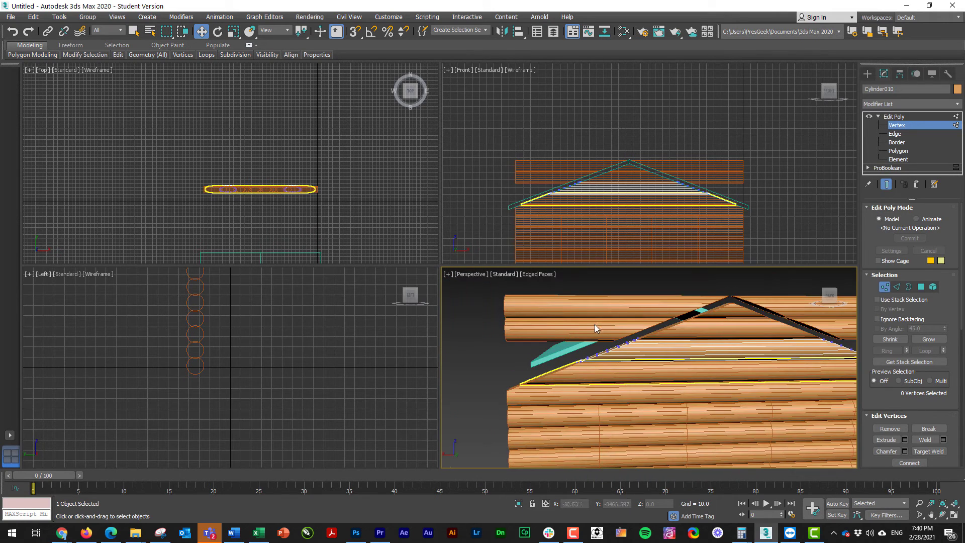
pyautogui.click(913, 117)
# Add an Edit Poly modifier to the second log from the top and delete the vertices at one outer end
pyautogui.click(543, 327)
pyautogui.click(933, 108)
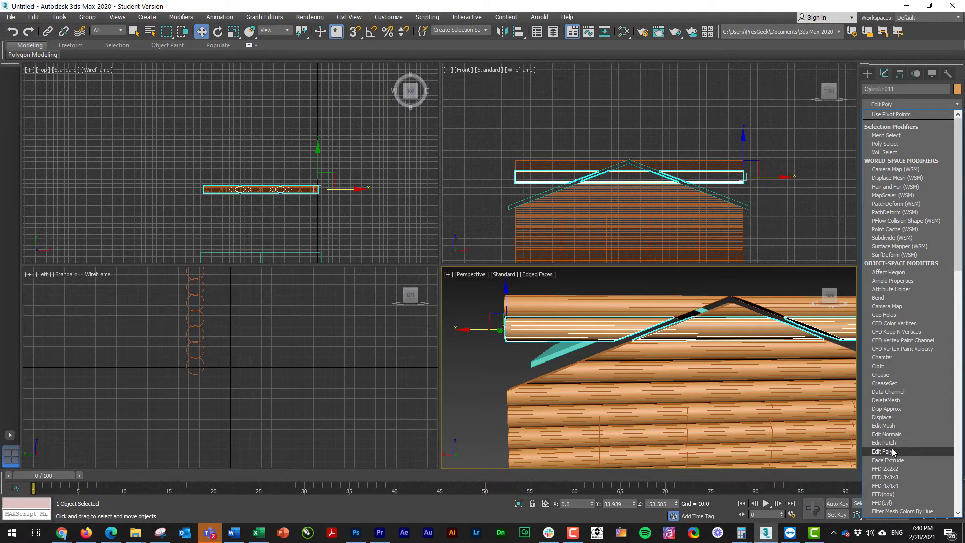
pyautogui.click(885, 452)
pyautogui.click(879, 117)
pyautogui.click(897, 126)
pyautogui.moveTo(503, 329); pyautogui.dragTo(530, 353)
pyautogui.press('Delete')
# Delete the second log's leftover cut face and its opposite outer end, leaving only the piece under the roof slope
pyautogui.moveTo(608, 363); pyautogui.dragTo(548, 372, button='middle')
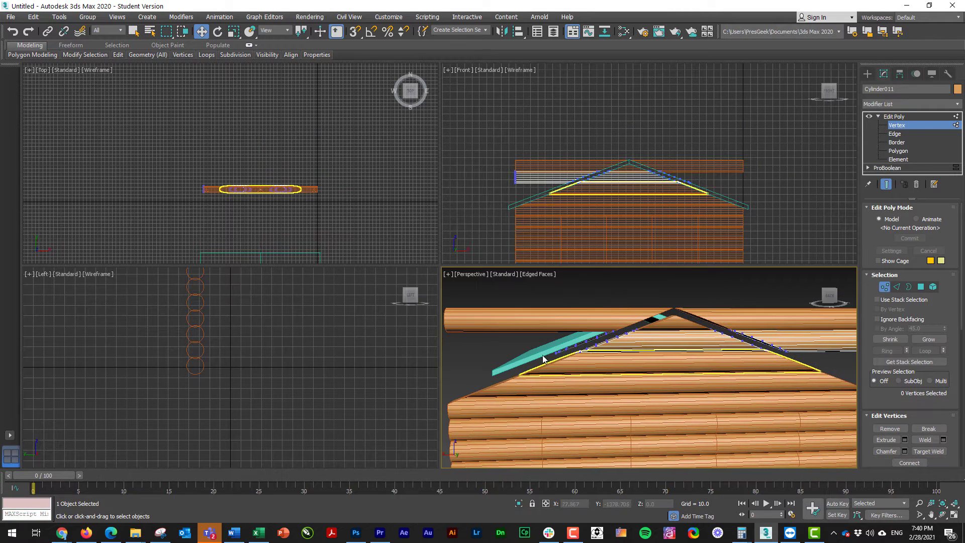
pyautogui.scroll(5, 544, 351)
pyautogui.moveTo(616, 375); pyautogui.dragTo(618, 378)
pyautogui.press('Delete')
pyautogui.scroll(-3, 635, 369)
pyautogui.moveTo(638, 368); pyautogui.dragTo(608, 391, button='middle')
pyautogui.moveTo(656, 323); pyautogui.dragTo(599, 393)
pyautogui.press('Delete')
pyautogui.moveTo(581, 406); pyautogui.dragTo(780, 376, button='middle')
pyautogui.scroll(-5, 709, 344)
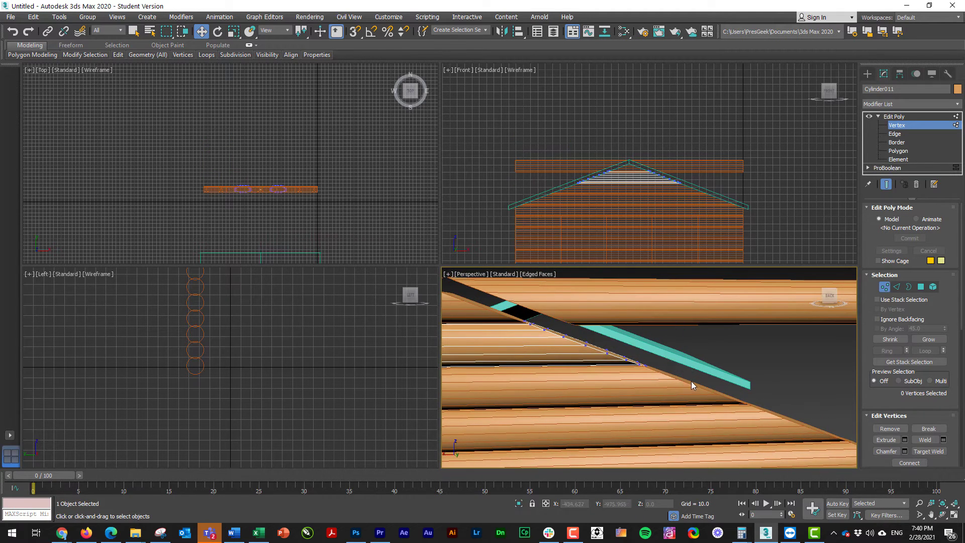
pyautogui.scroll(-8, 688, 372)
pyautogui.click(895, 118)
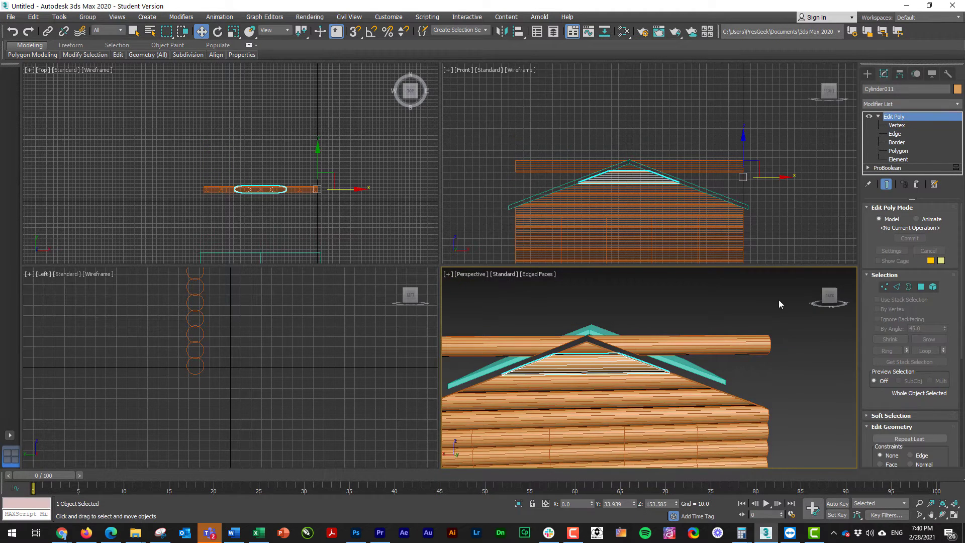
# Add an Edit Poly modifier to the top log and delete the vertices at one outer end
pyautogui.click(788, 338)
pyautogui.click(706, 348)
pyautogui.click(955, 104)
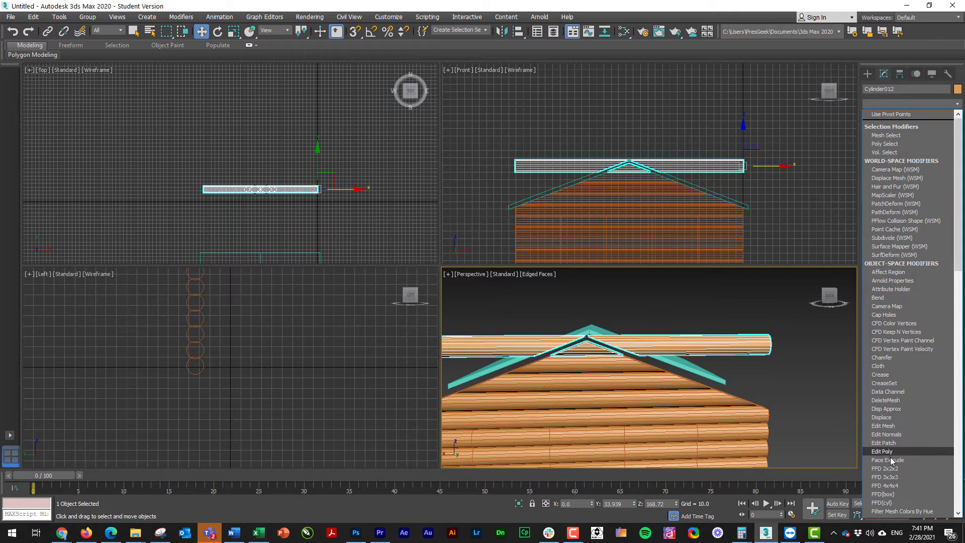
pyautogui.click(888, 451)
pyautogui.click(878, 117)
pyautogui.click(897, 126)
pyautogui.moveTo(790, 320); pyautogui.dragTo(734, 375)
pyautogui.press('Delete')
# Delete the remaining top-log pieces outside the gable peak, leave vertex editing and deselect the log
pyautogui.moveTo(764, 347); pyautogui.dragTo(851, 333, button='middle')
pyautogui.keyDown('alt'); pyautogui.moveTo(645, 331); pyautogui.dragTo(682, 356, button='middle'); pyautogui.keyUp('alt')
pyautogui.keyDown('alt'); pyautogui.moveTo(741, 385); pyautogui.dragTo(694, 332, button='middle'); pyautogui.keyUp('alt')
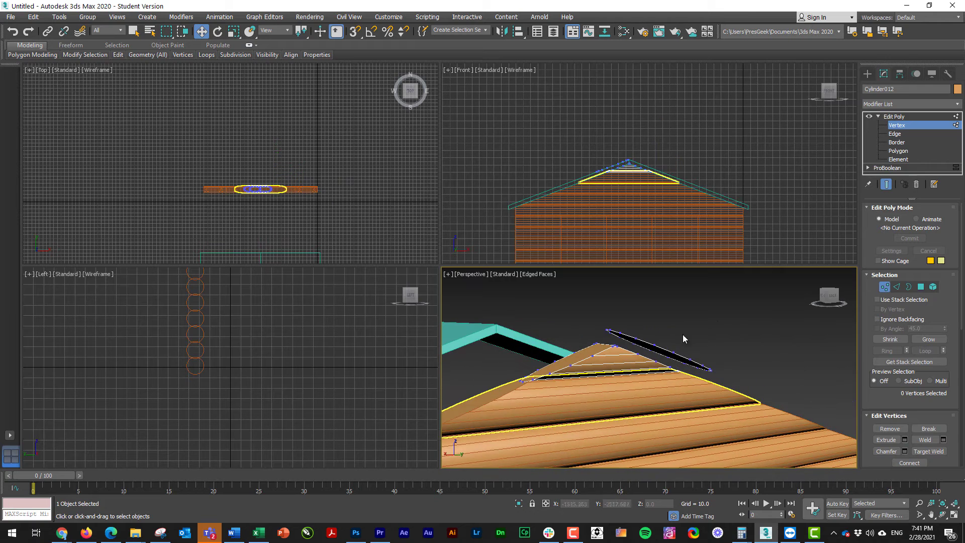
pyautogui.keyDown('alt'); pyautogui.moveTo(726, 373); pyautogui.dragTo(686, 357, button='middle'); pyautogui.keyUp('alt')
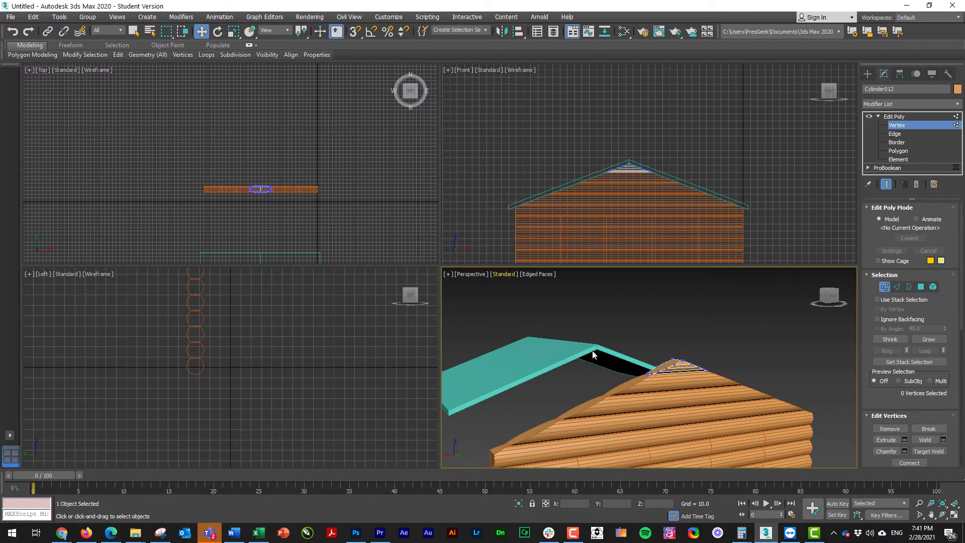
pyautogui.click(894, 116)
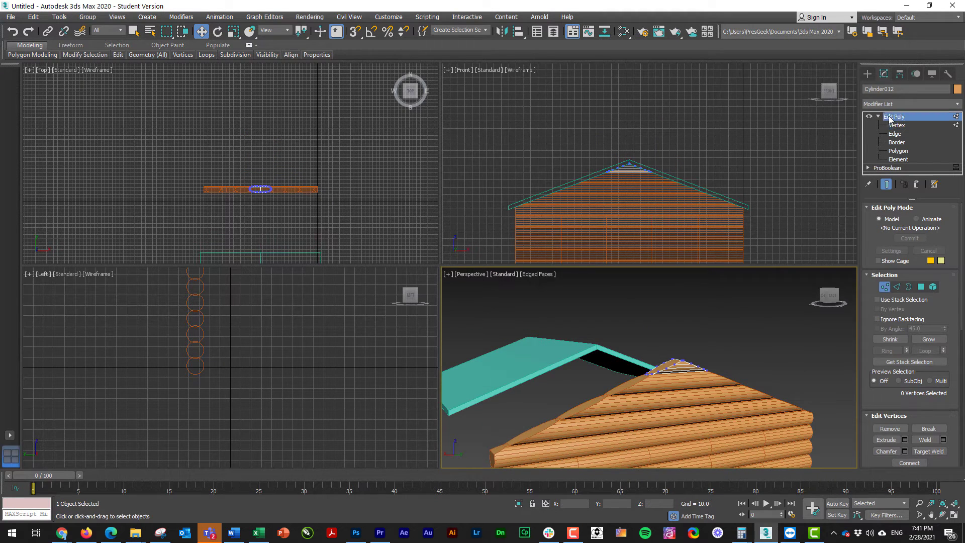
pyautogui.click(747, 358)
# Examine the trimmed gable logs and the roof's placement relative to the wall from several angles
pyautogui.keyDown('alt'); pyautogui.moveTo(654, 385); pyautogui.dragTo(624, 404, button='middle'); pyautogui.keyUp('alt')
pyautogui.scroll(2, 623, 405)
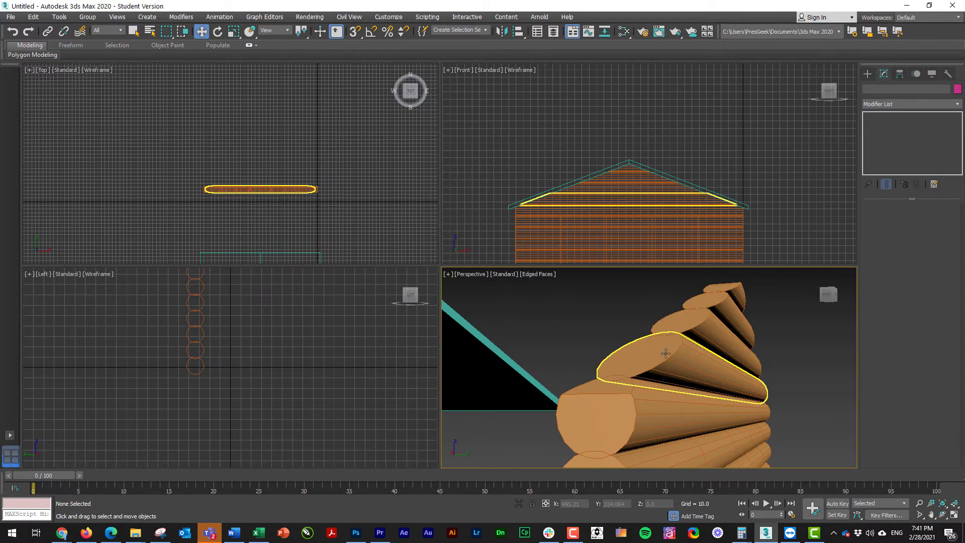
pyautogui.scroll(-1, 685, 354)
pyautogui.moveTo(679, 356)
pyautogui.keyDown('alt'); pyautogui.mouseDown(button='middle')
pyautogui.moveTo(640, 383)
pyautogui.moveTo(621, 380)
pyautogui.moveTo(671, 373)
pyautogui.mouseUp(button='middle'); pyautogui.keyUp('alt')
pyautogui.scroll(-4, 622, 378)
pyautogui.click(536, 356)
pyautogui.keyDown('alt'); pyautogui.moveTo(536, 355); pyautogui.dragTo(605, 354, button='middle'); pyautogui.keyUp('alt')
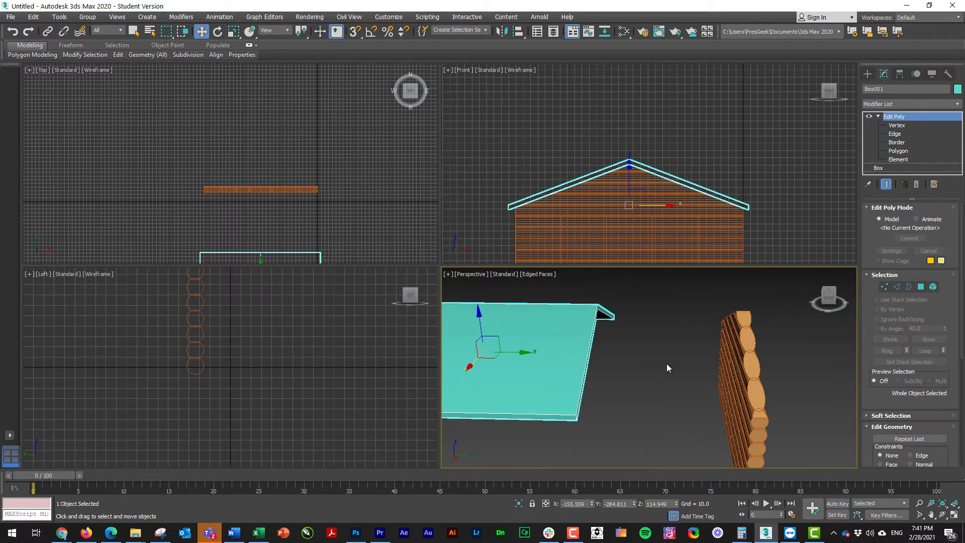
pyautogui.keyDown('alt'); pyautogui.moveTo(668, 366); pyautogui.dragTo(627, 353, button='middle'); pyautogui.keyUp('alt')
pyautogui.scroll(-4, 626, 353)
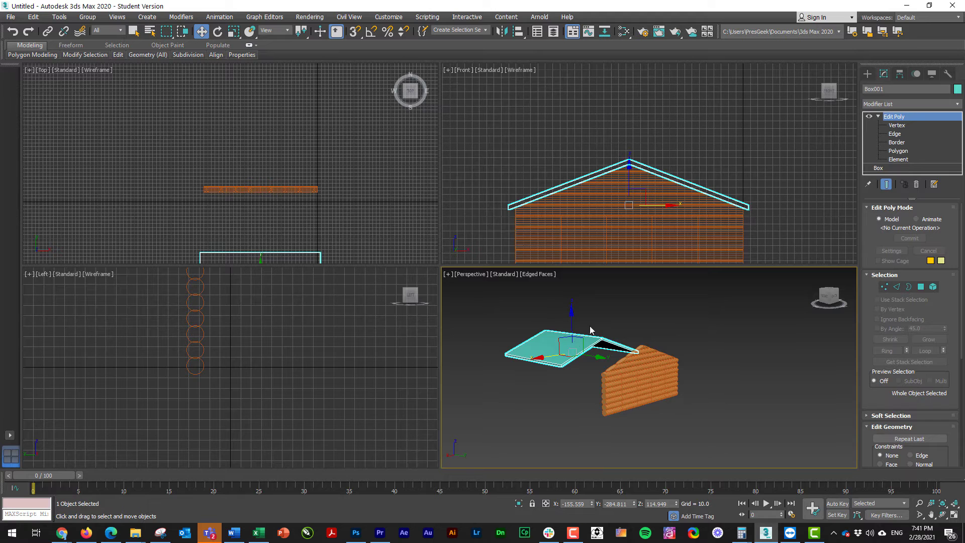
pyautogui.keyDown('alt'); pyautogui.moveTo(660, 421); pyautogui.dragTo(711, 418, button='middle'); pyautogui.keyUp('alt')
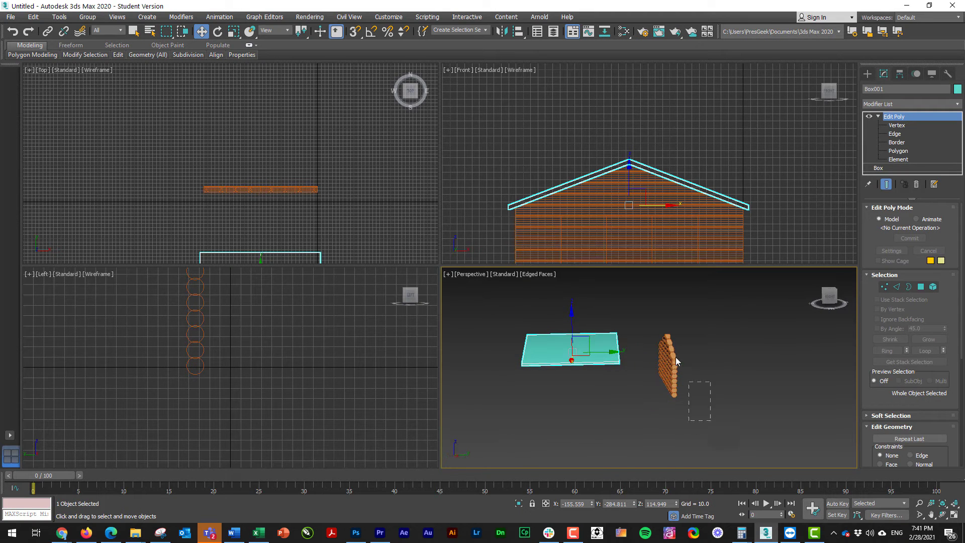
# Select all logs of the gable wall, place a copy of the wall beneath the roof, and clear the selection
pyautogui.moveTo(711, 420)
pyautogui.mouseDown()
pyautogui.moveTo(675, 354)
pyautogui.moveTo(581, 360)
pyautogui.moveTo(615, 358)
pyautogui.mouseUp()
pyautogui.click(490, 311)
pyautogui.click(498, 370)
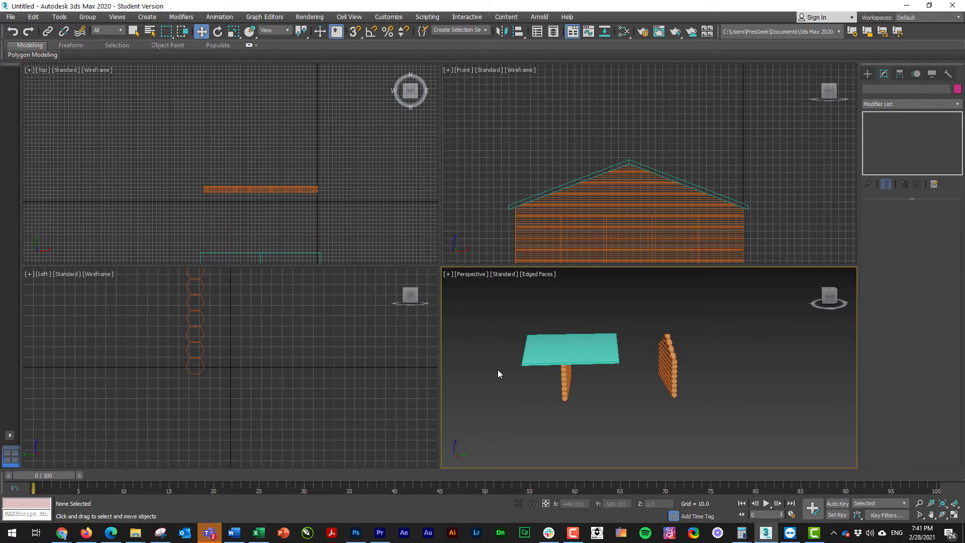
# Move the roof along Y over the original gable wall, and shift the copied wall along Y beneath the roof's other end
pyautogui.keyDown('alt'); pyautogui.moveTo(497, 370); pyautogui.dragTo(554, 366, button='middle'); pyautogui.keyUp('alt')
pyautogui.click(604, 349)
pyautogui.moveTo(604, 358); pyautogui.dragTo(660, 354)
pyautogui.keyDown('alt'); pyautogui.moveTo(536, 333); pyautogui.dragTo(547, 330, button='middle'); pyautogui.keyUp('alt')
pyautogui.moveTo(525, 332); pyautogui.dragTo(568, 406)
pyautogui.moveTo(594, 368); pyautogui.dragTo(620, 364)
pyautogui.scroll(15, 553, 357)
pyautogui.click(554, 355)
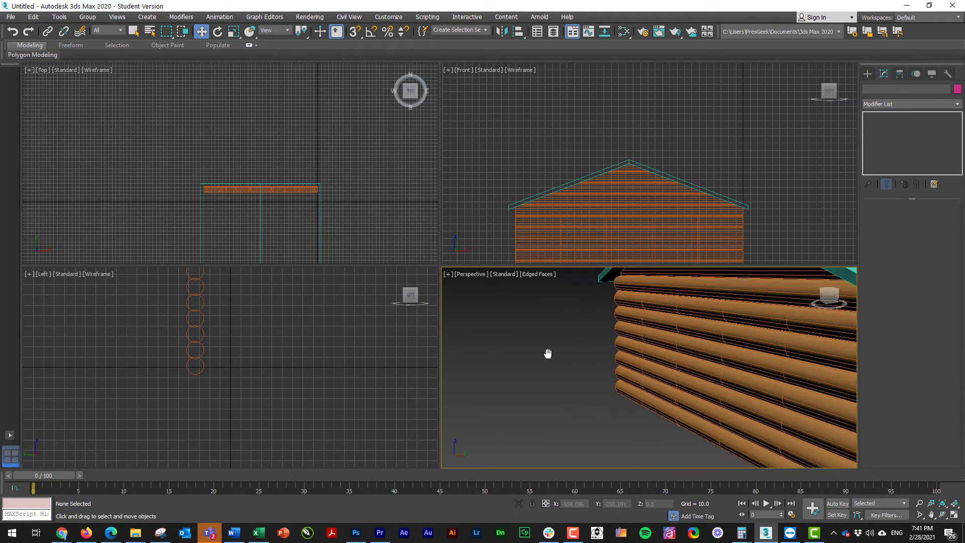
# Set the height segments of the sixth log from the bottom of the original gable wall to 1
pyautogui.moveTo(730, 368); pyautogui.dragTo(618, 388, button='middle')
pyautogui.keyDown('alt'); pyautogui.moveTo(707, 381); pyautogui.dragTo(677, 392, button='middle'); pyautogui.keyUp('alt')
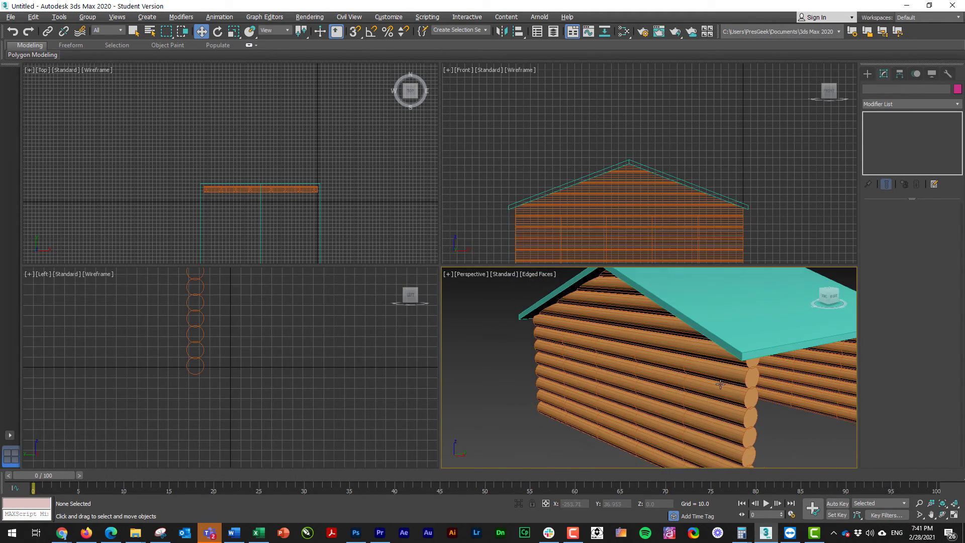
pyautogui.keyDown('alt'); pyautogui.moveTo(837, 384); pyautogui.dragTo(671, 376, button='middle'); pyautogui.keyUp('alt')
pyautogui.scroll(-4, 659, 359)
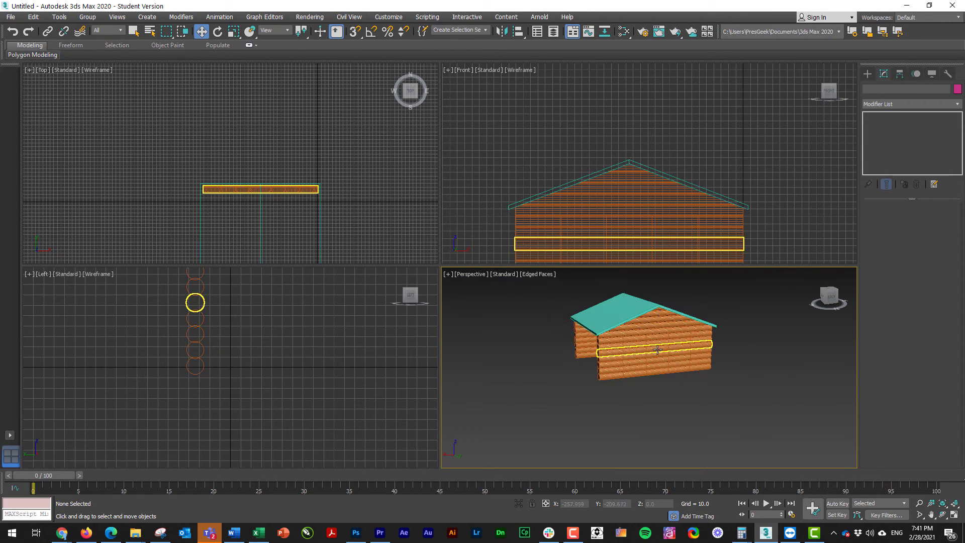
pyautogui.scroll(1, 656, 351)
pyautogui.scroll(2, 656, 349)
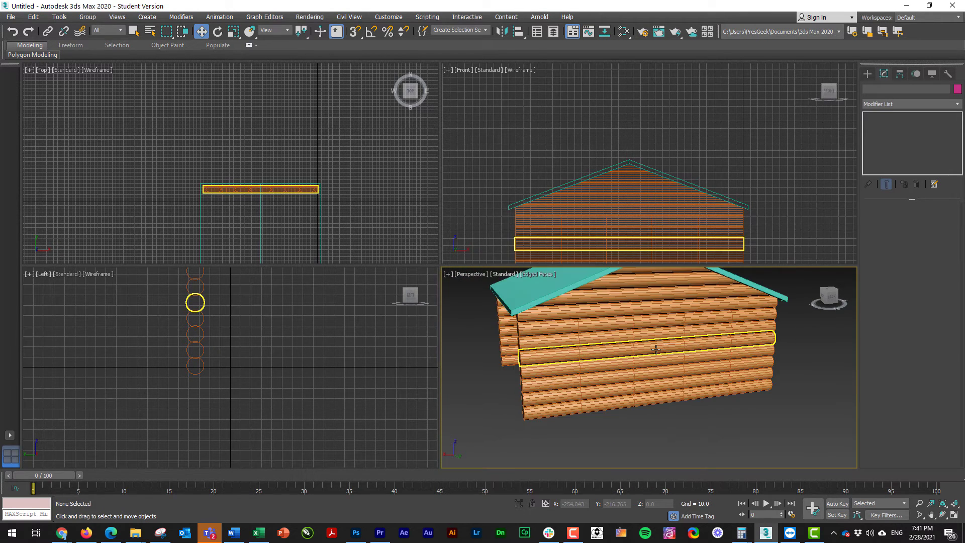
pyautogui.click(648, 339)
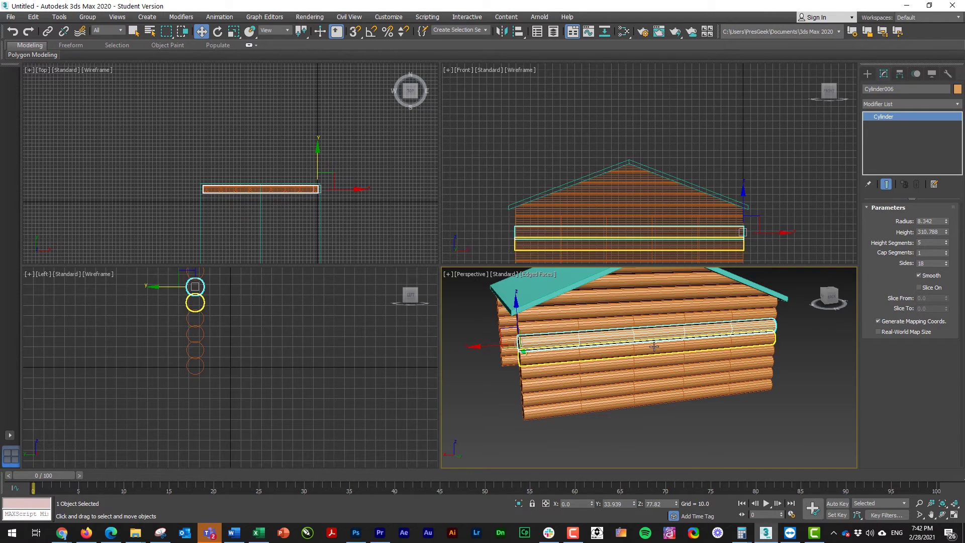
pyautogui.click(627, 339)
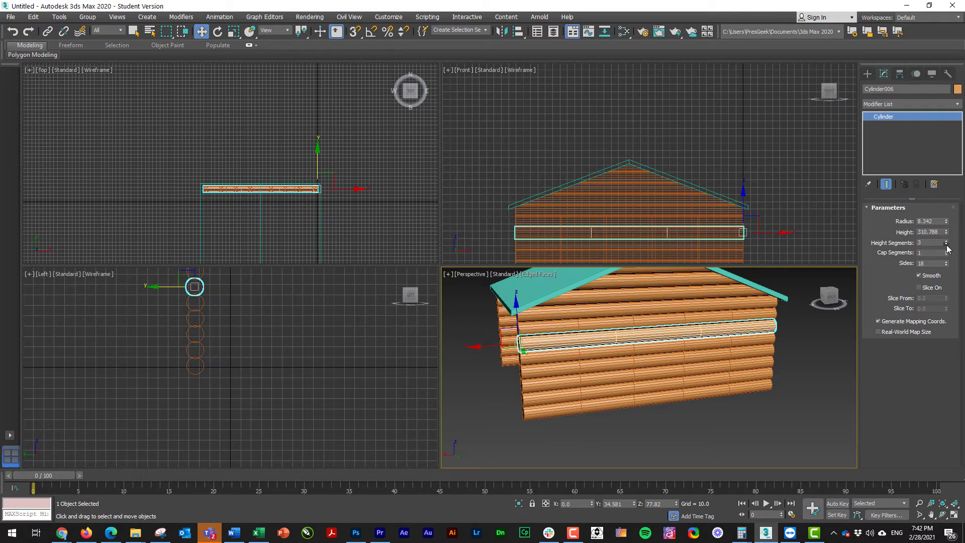
# Set the height segments of the five lowest logs in the original gable wall to 1 and deselect the last one
pyautogui.click(691, 344)
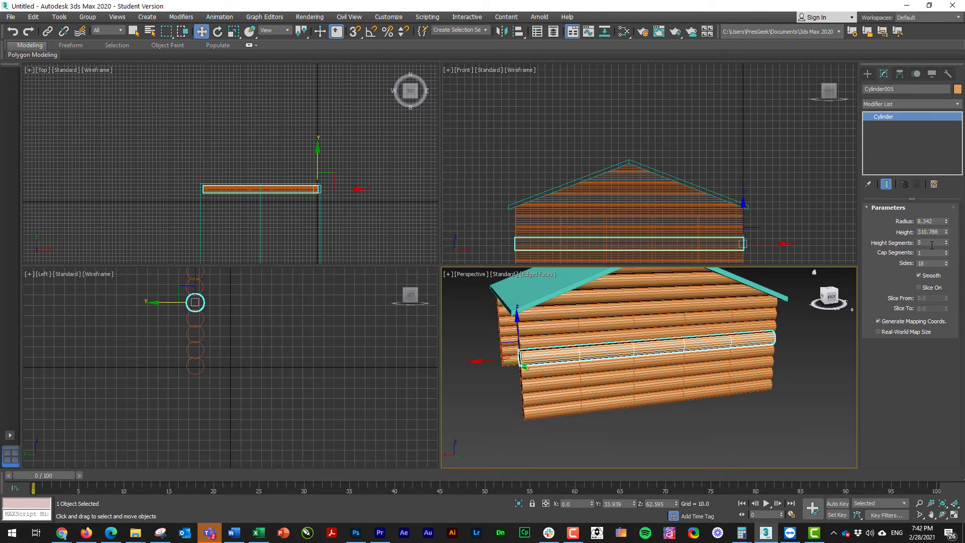
pyautogui.click(653, 367)
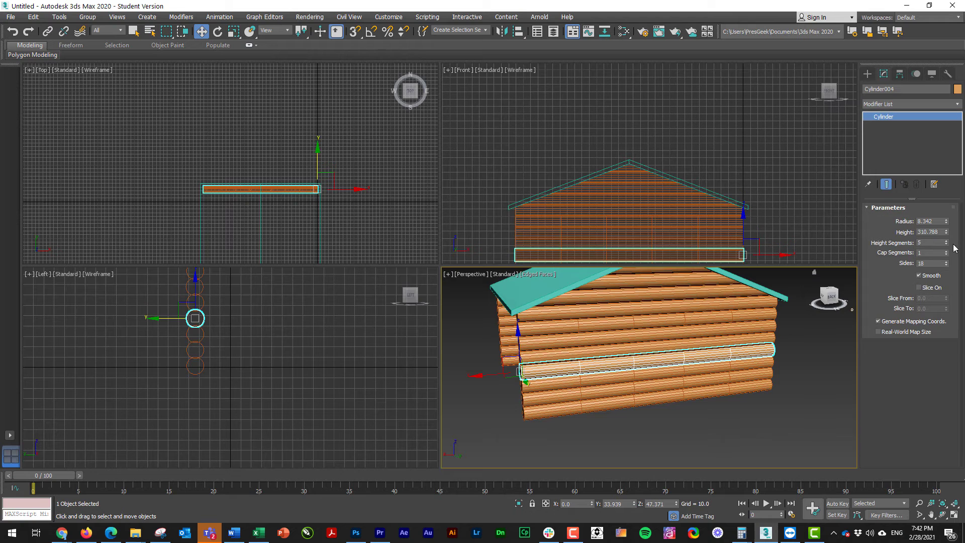
pyautogui.click(735, 372)
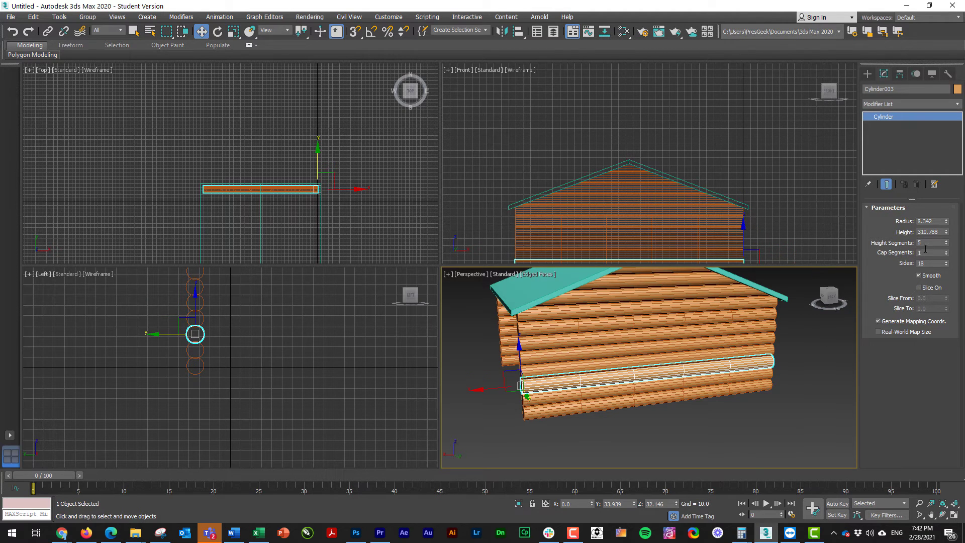
pyautogui.click(734, 384)
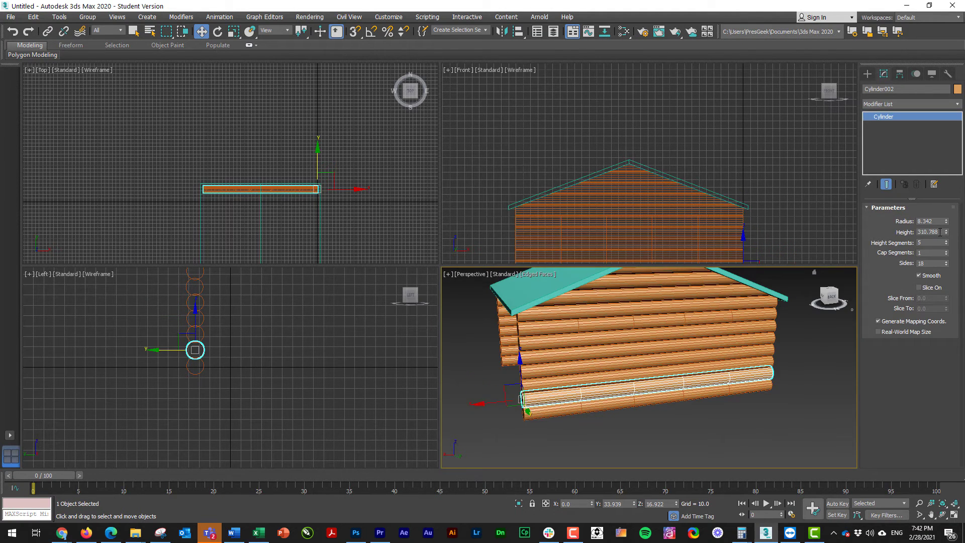
pyautogui.click(729, 393)
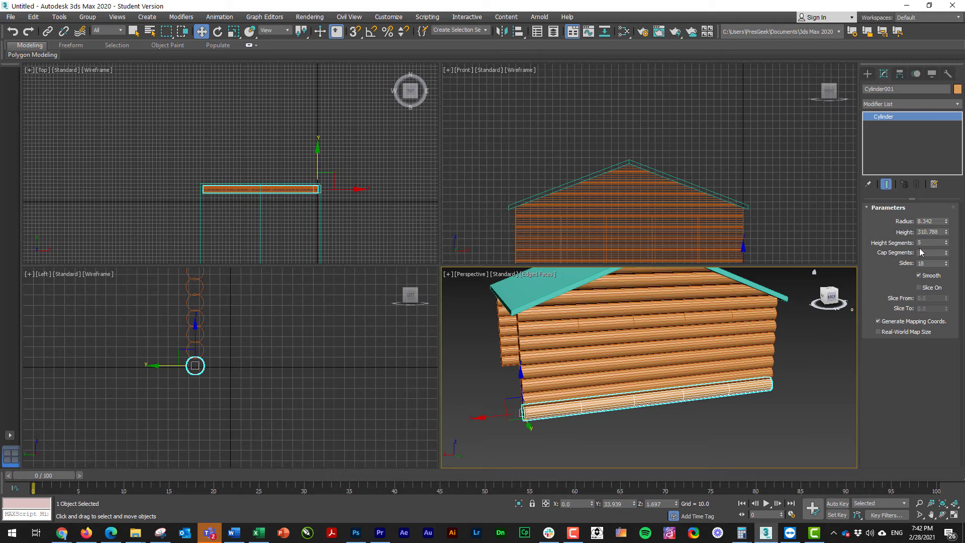
pyautogui.click(789, 387)
pyautogui.keyDown('alt'); pyautogui.moveTo(789, 387); pyautogui.dragTo(706, 352, button='middle'); pyautogui.keyUp('alt')
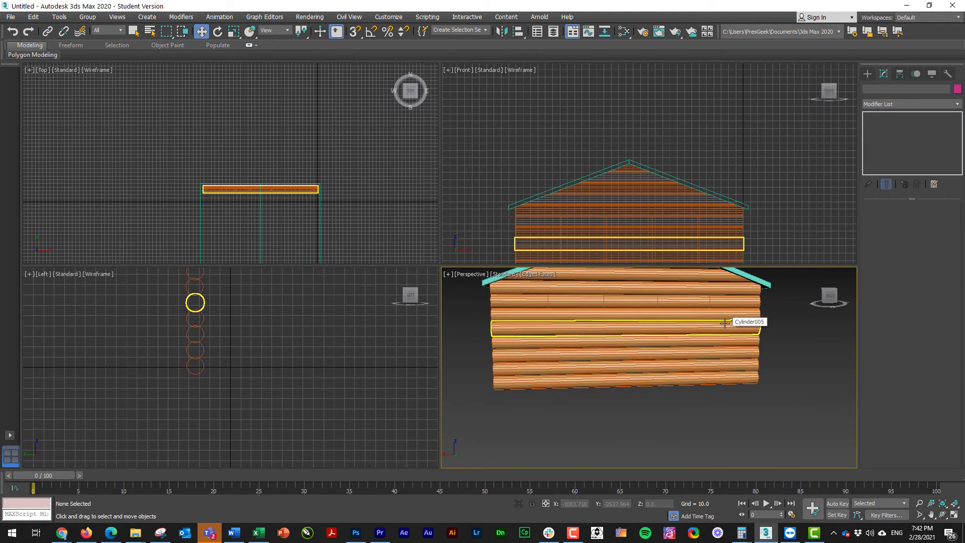
# Add an Edit Poly modifier to the fifth log from the bottom and select all vertices at one end
pyautogui.click(667, 329)
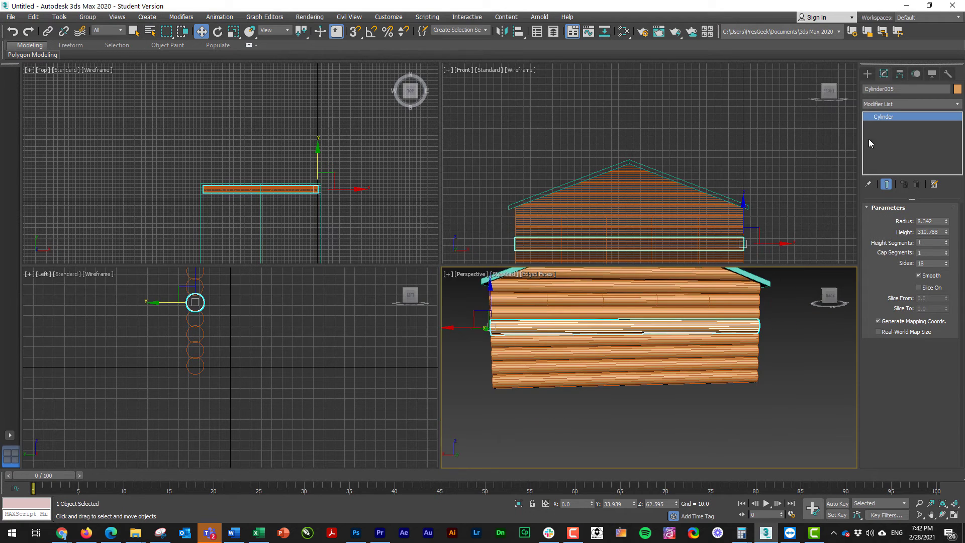
pyautogui.click(897, 104)
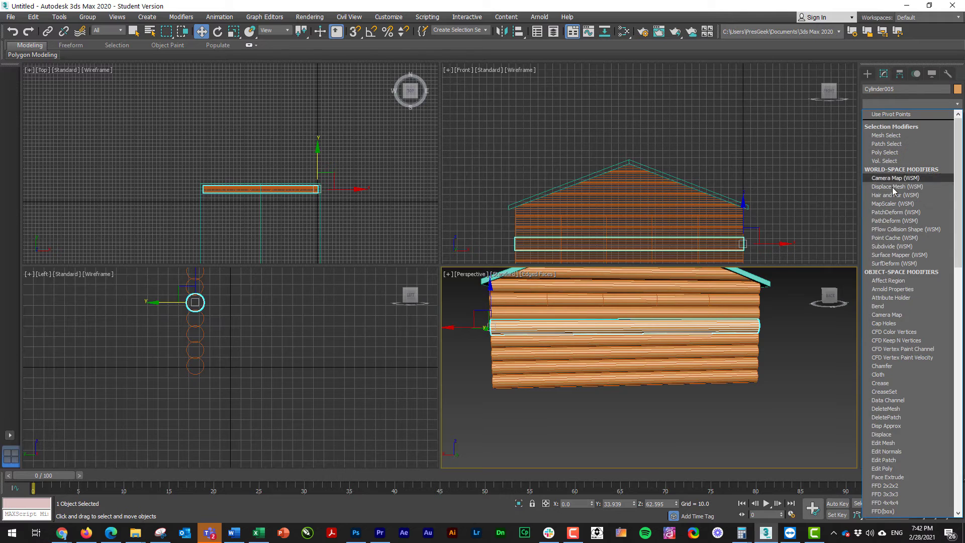
pyautogui.click(893, 468)
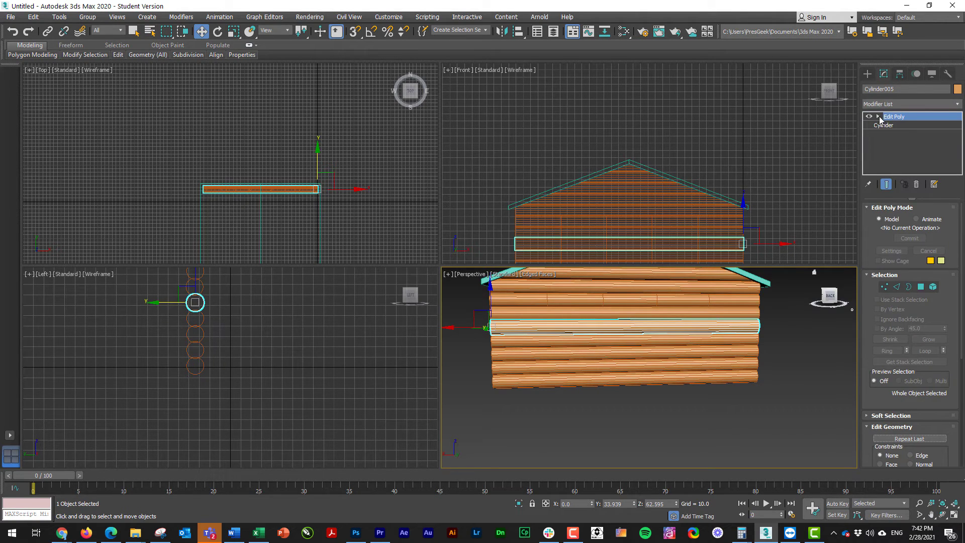
pyautogui.click(879, 116)
pyautogui.click(897, 125)
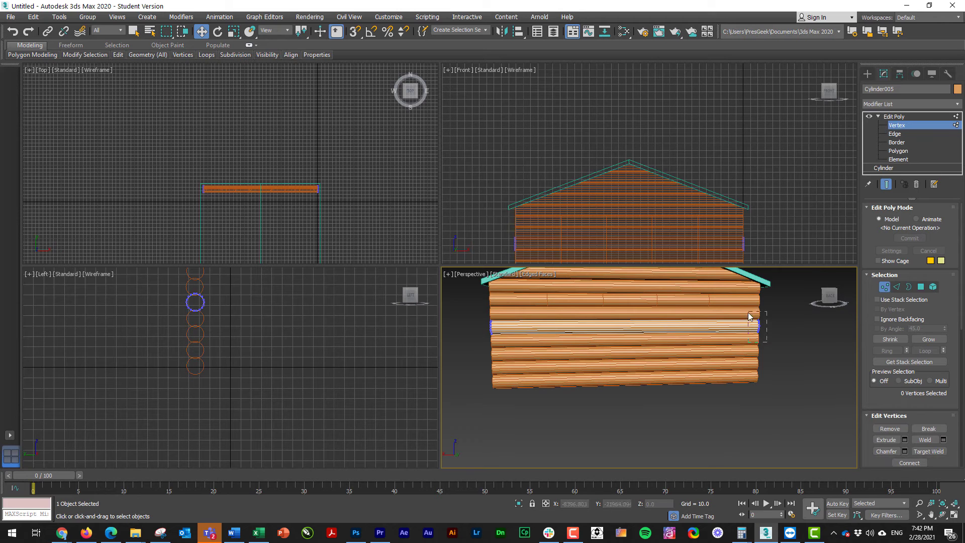
pyautogui.moveTo(748, 312); pyautogui.dragTo(748, 313)
pyautogui.scroll(3, 748, 313)
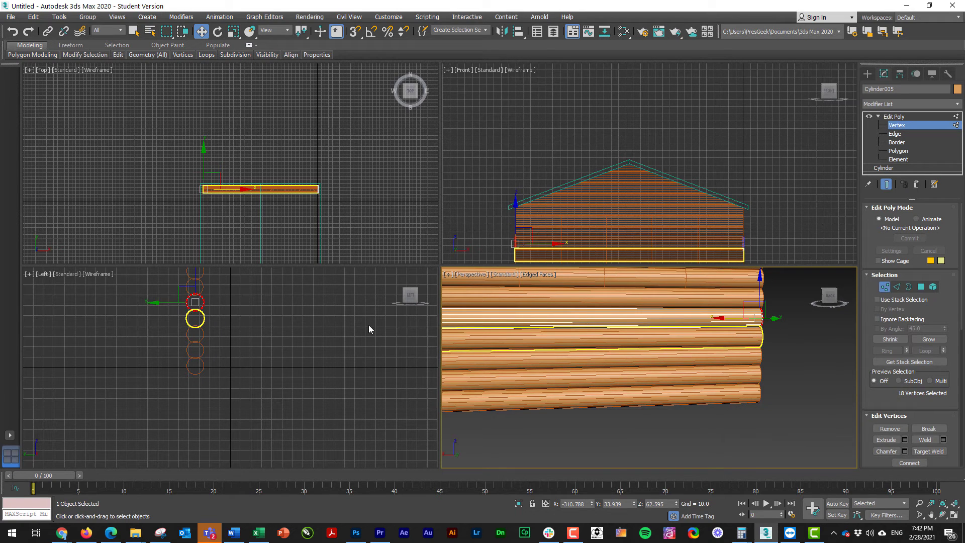
# Shorten the fifth log to just under a third of the wall's width by moving its end vertices inward, then leave vertex editing
pyautogui.moveTo(560, 215); pyautogui.dragTo(551, 140, button='middle')
pyautogui.scroll(2, 544, 174)
pyautogui.moveTo(651, 178)
pyautogui.mouseDown(button='middle')
pyautogui.moveTo(704, 204)
pyautogui.moveTo(655, 182)
pyautogui.mouseUp(button='middle')
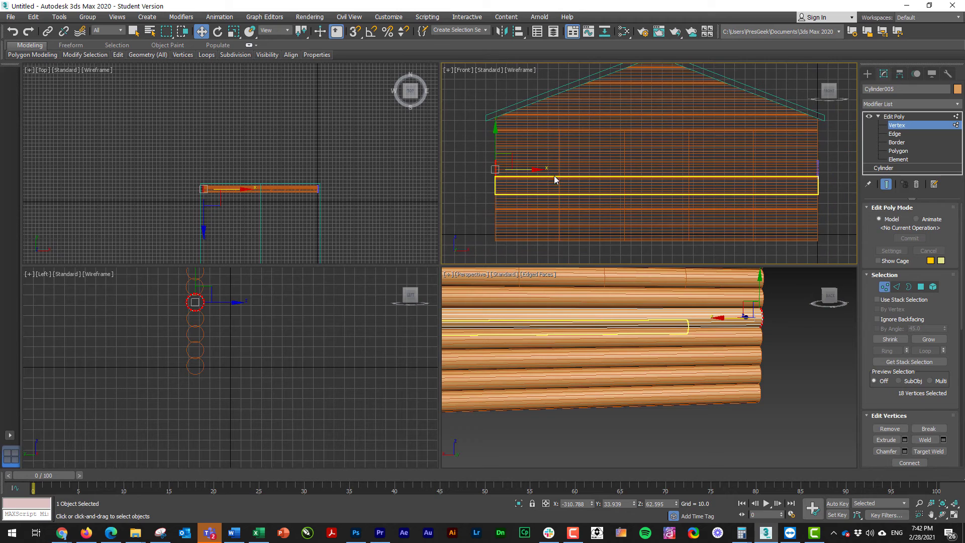
pyautogui.click(471, 71)
pyautogui.click(527, 160)
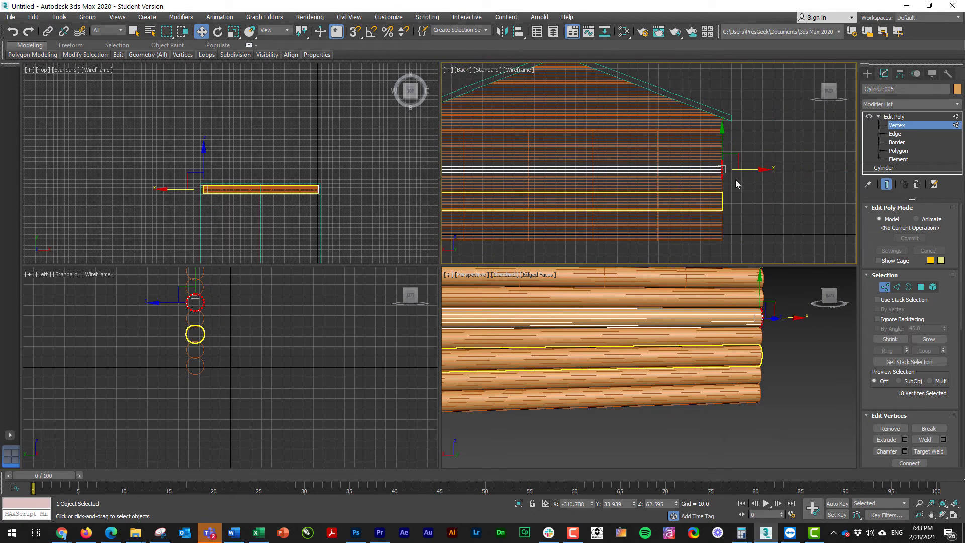
pyautogui.moveTo(763, 170); pyautogui.dragTo(533, 168)
pyautogui.moveTo(555, 187); pyautogui.dragTo(654, 197, button='middle')
pyautogui.click(612, 192)
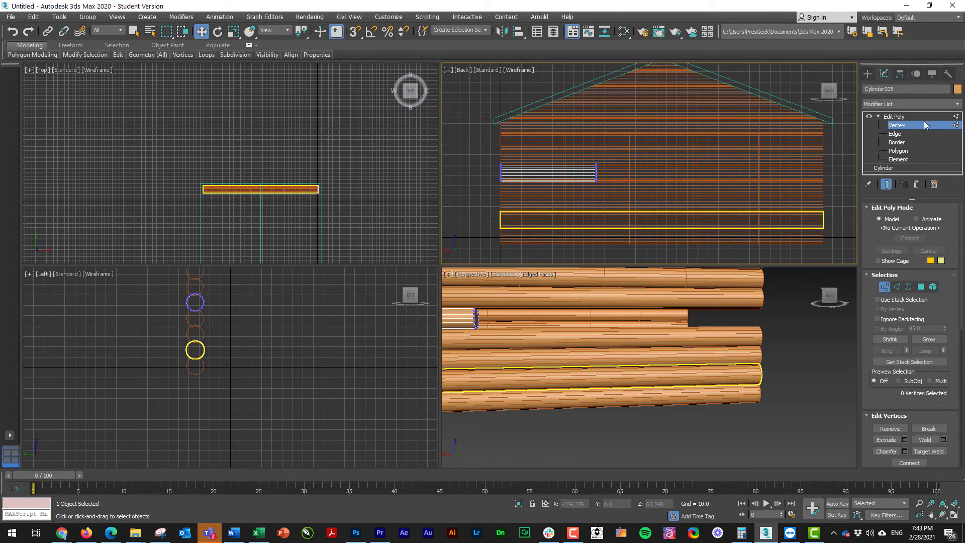
pyautogui.click(897, 116)
pyautogui.click(782, 329)
# Add an Edit Poly modifier to the fourth log from the bottom and select the vertices at the same end
pyautogui.click(751, 337)
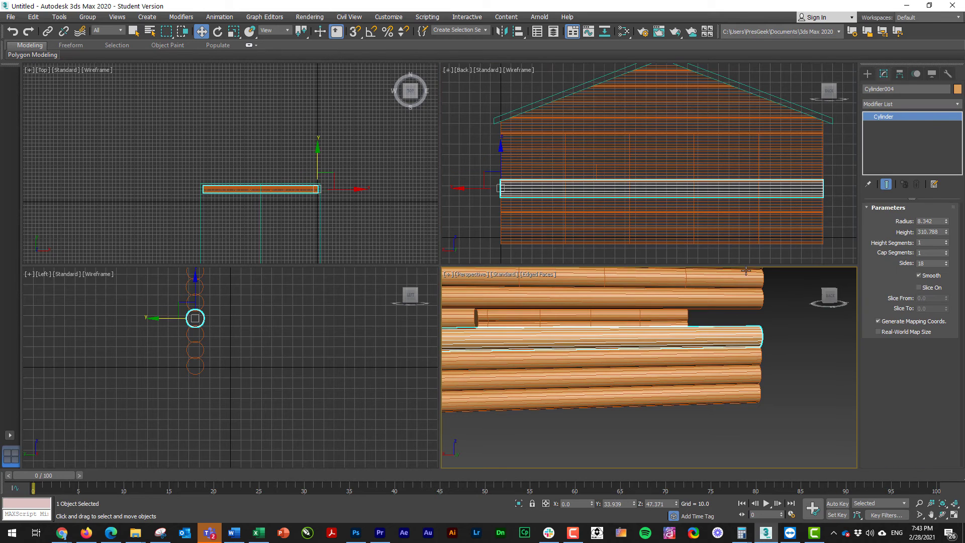
pyautogui.click(927, 104)
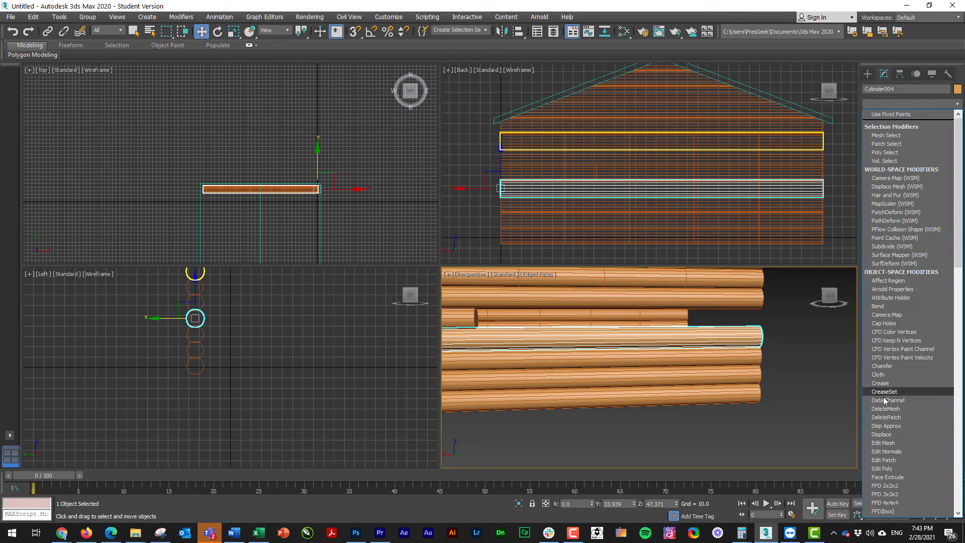
pyautogui.click(891, 468)
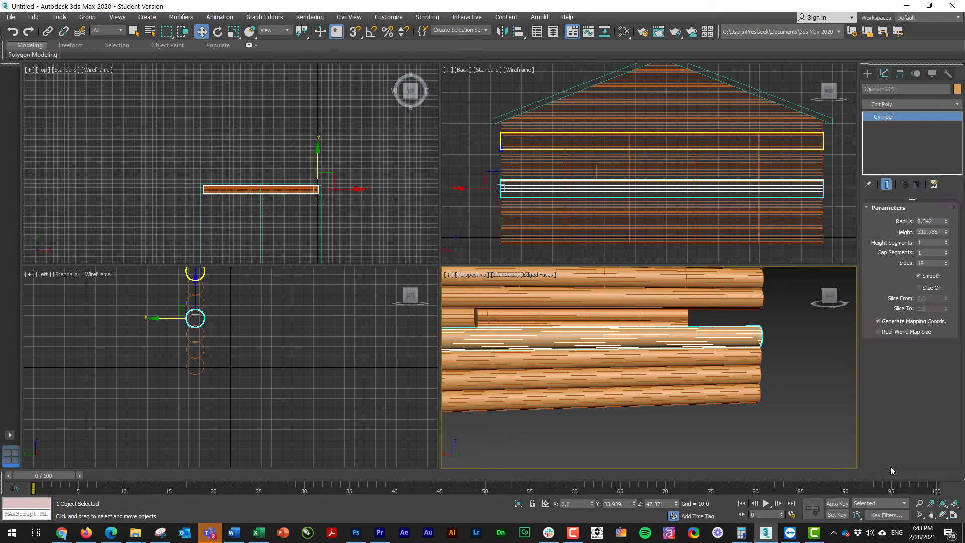
pyautogui.click(879, 116)
pyautogui.click(897, 126)
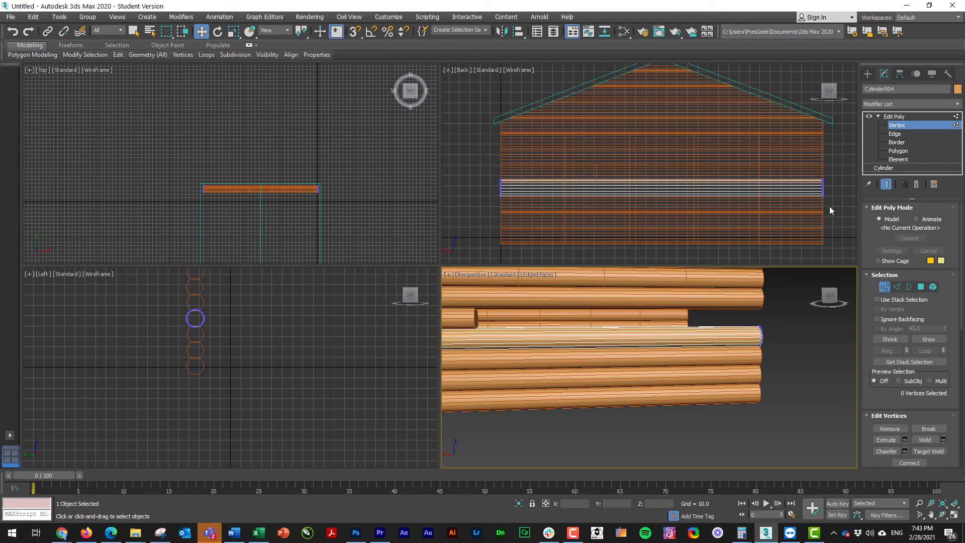
pyautogui.moveTo(813, 207); pyautogui.dragTo(768, 208, button='middle')
pyautogui.moveTo(800, 165); pyautogui.dragTo(761, 224)
# Move the fourth log's end vertices inward until they align with the shortened log above, then leave vertex editing
pyautogui.keyDown('alt'); pyautogui.moveTo(772, 346); pyautogui.dragTo(798, 329, button='middle'); pyautogui.keyUp('alt')
pyautogui.scroll(3, 760, 339)
pyautogui.scroll(-2, 773, 340)
pyautogui.moveTo(722, 216); pyautogui.dragTo(777, 219, button='middle')
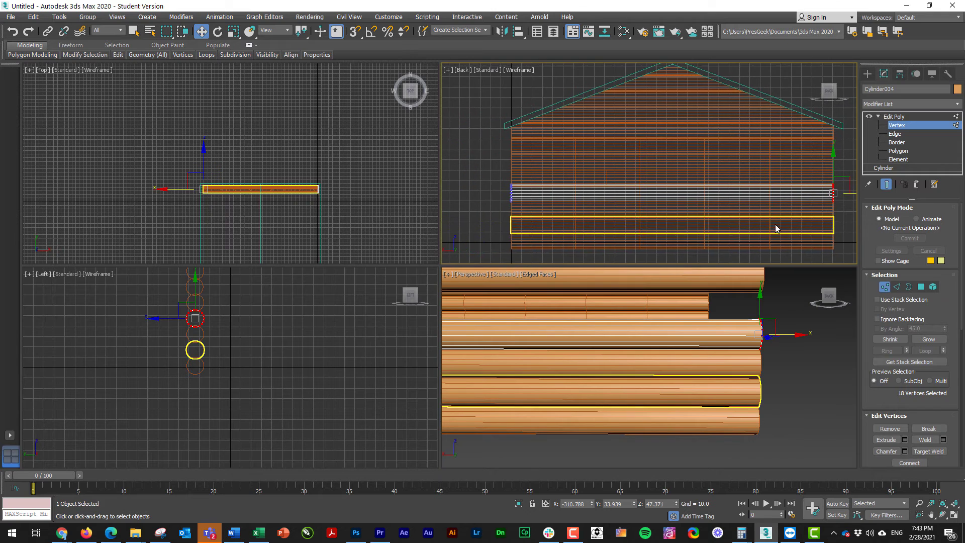
pyautogui.moveTo(849, 213); pyautogui.dragTo(815, 224, button='middle')
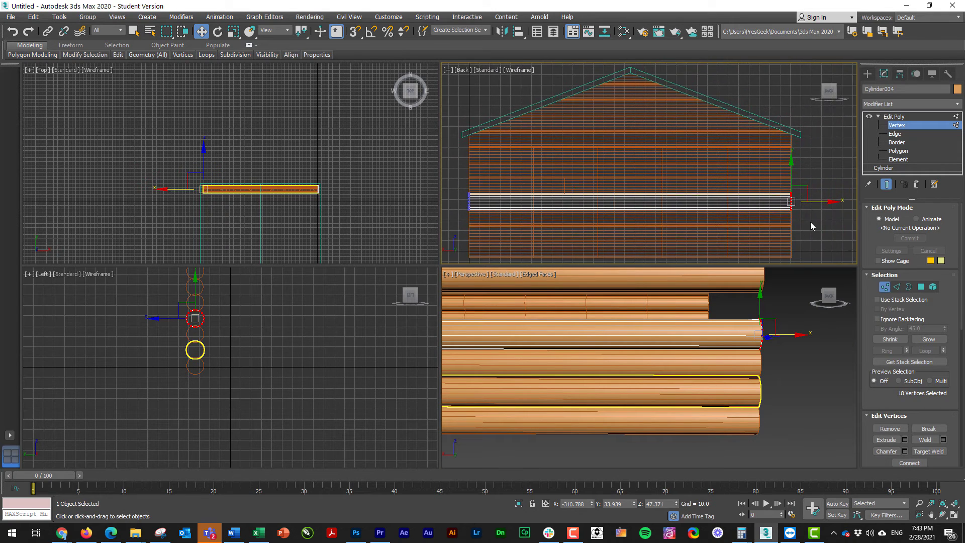
pyautogui.moveTo(832, 203); pyautogui.dragTo(641, 206)
pyautogui.moveTo(575, 336); pyautogui.dragTo(744, 347, button='middle')
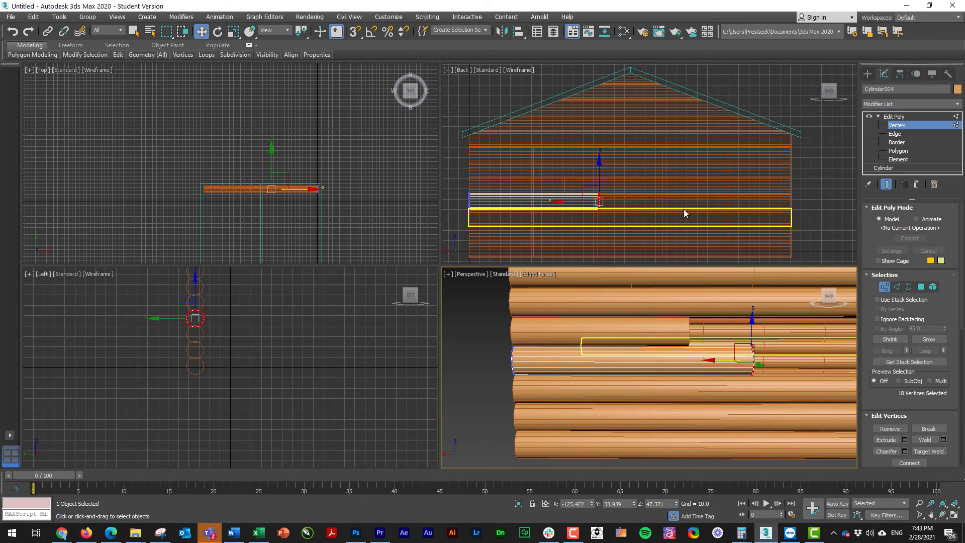
pyautogui.scroll(4, 586, 209)
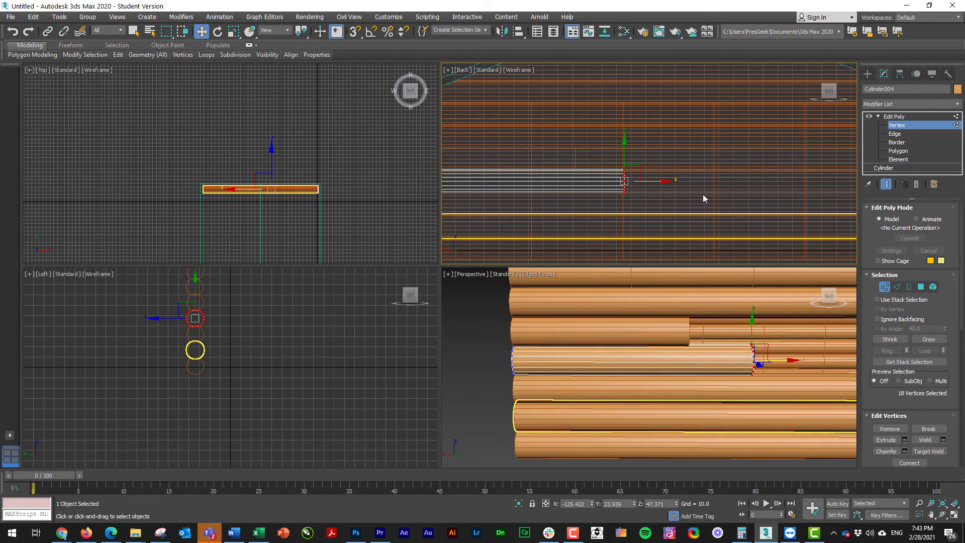
pyautogui.moveTo(668, 181); pyautogui.dragTo(621, 191)
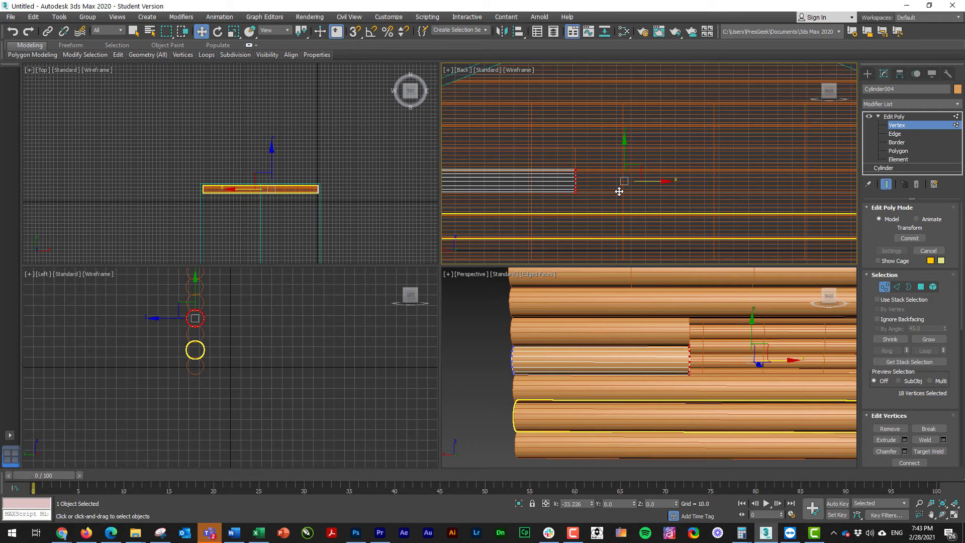
pyautogui.scroll(-3, 579, 351)
pyautogui.click(541, 348)
pyautogui.click(895, 116)
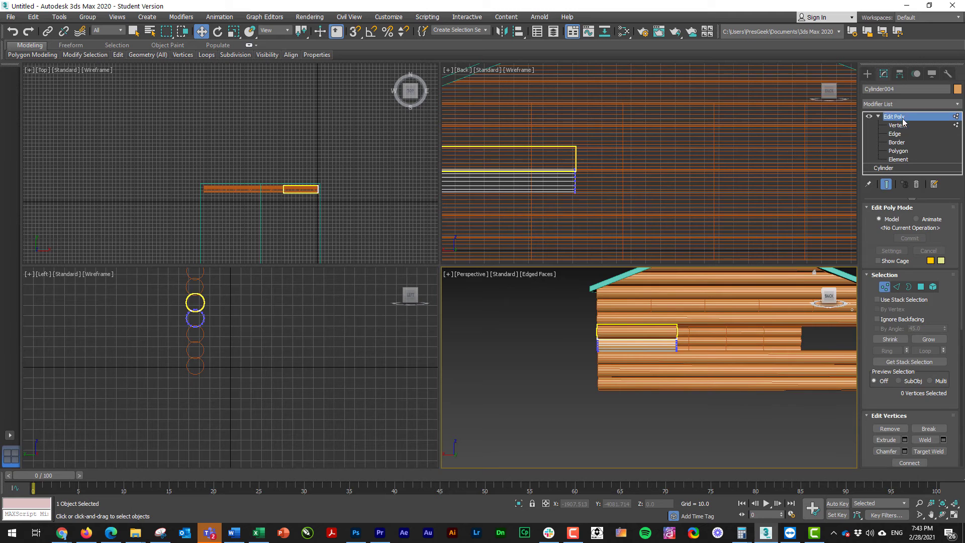
# Select the two shortened logs together and place one copy of the pair at the opposite end of the same wall
pyautogui.click(739, 431)
pyautogui.scroll(2, 677, 340)
pyautogui.scroll(-2, 677, 341)
pyautogui.keyDown('alt'); pyautogui.moveTo(676, 341); pyautogui.dragTo(652, 368, button='middle'); pyautogui.keyUp('alt')
pyautogui.click(593, 354)
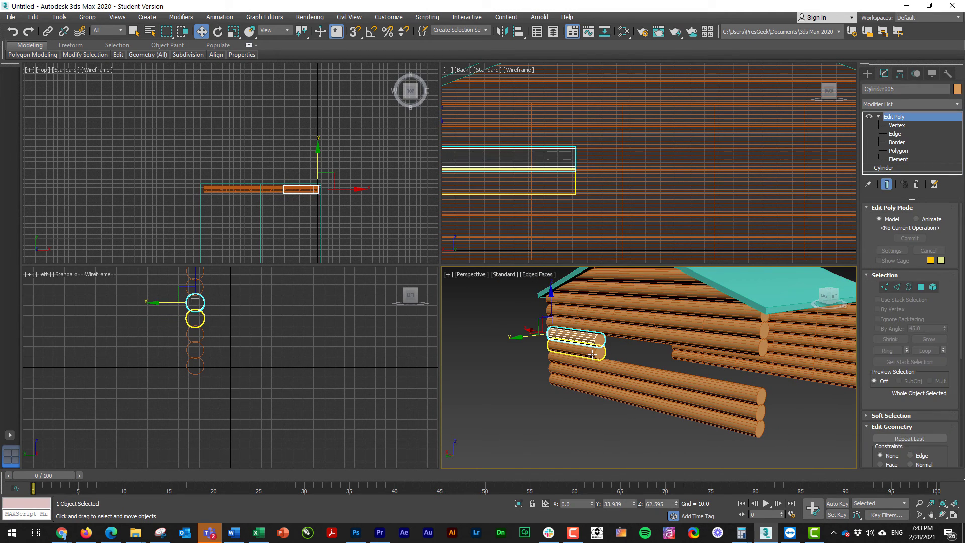
pyautogui.keyDown('ctrl'); pyautogui.click(594, 353); pyautogui.keyUp('ctrl')
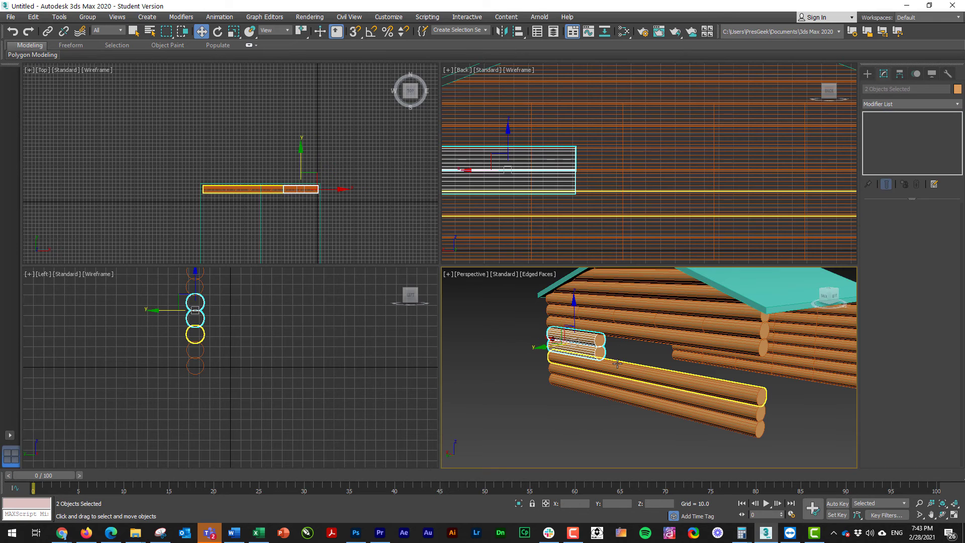
pyautogui.click(473, 347)
pyautogui.click(567, 336)
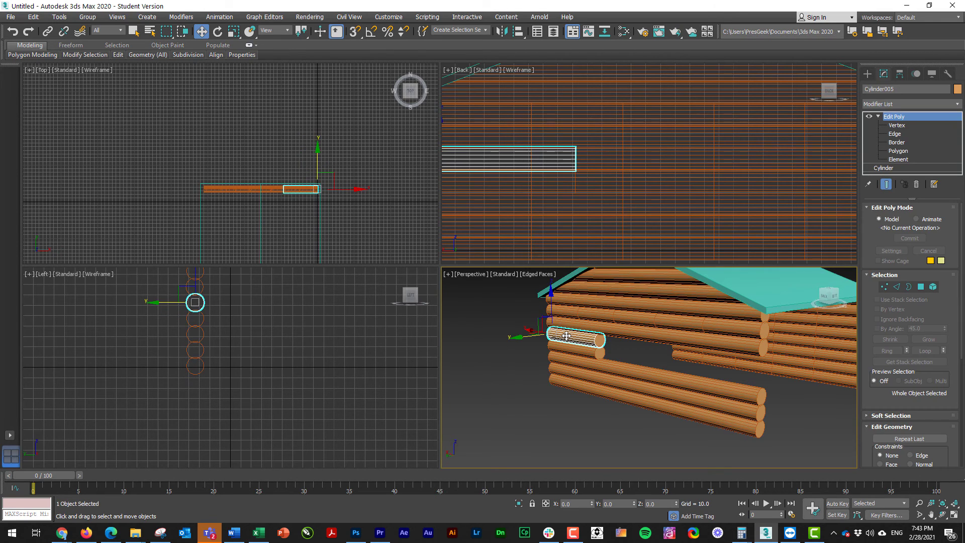
pyautogui.keyDown('ctrl'); pyautogui.click(567, 349); pyautogui.keyUp('ctrl')
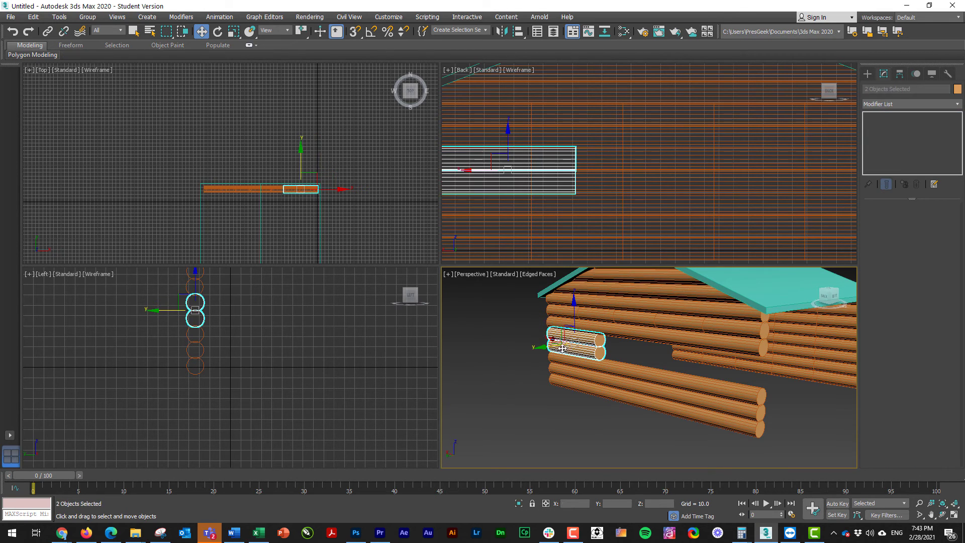
pyautogui.keyDown('alt'); pyautogui.moveTo(527, 342); pyautogui.dragTo(557, 344, button='middle'); pyautogui.keyUp('alt')
pyautogui.moveTo(534, 342); pyautogui.dragTo(717, 347)
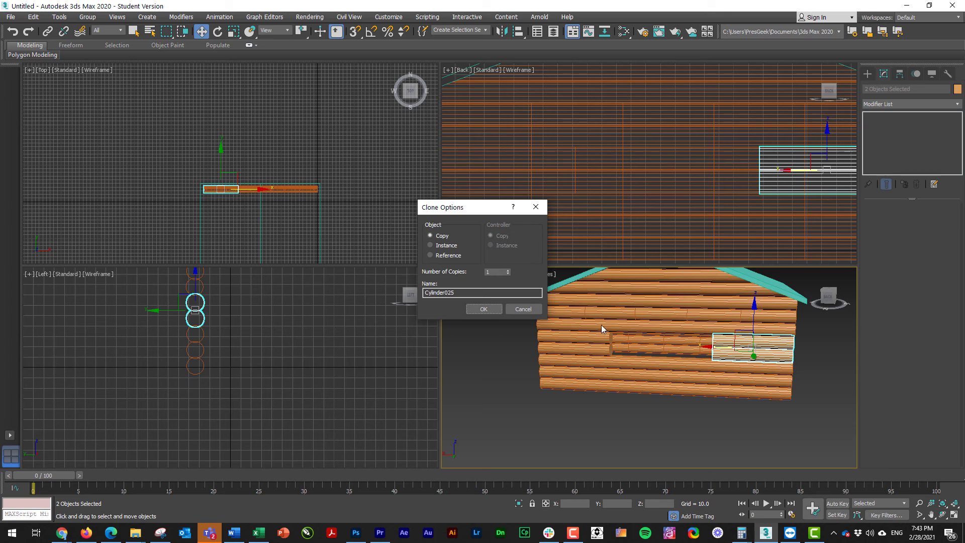
pyautogui.click(496, 312)
# Nudge the two copied logs along the wall until their outer ends sit flush with the full-length logs, then deselect them
pyautogui.keyDown('alt'); pyautogui.moveTo(788, 375); pyautogui.dragTo(708, 383, button='middle'); pyautogui.keyUp('alt')
pyautogui.scroll(5, 792, 367)
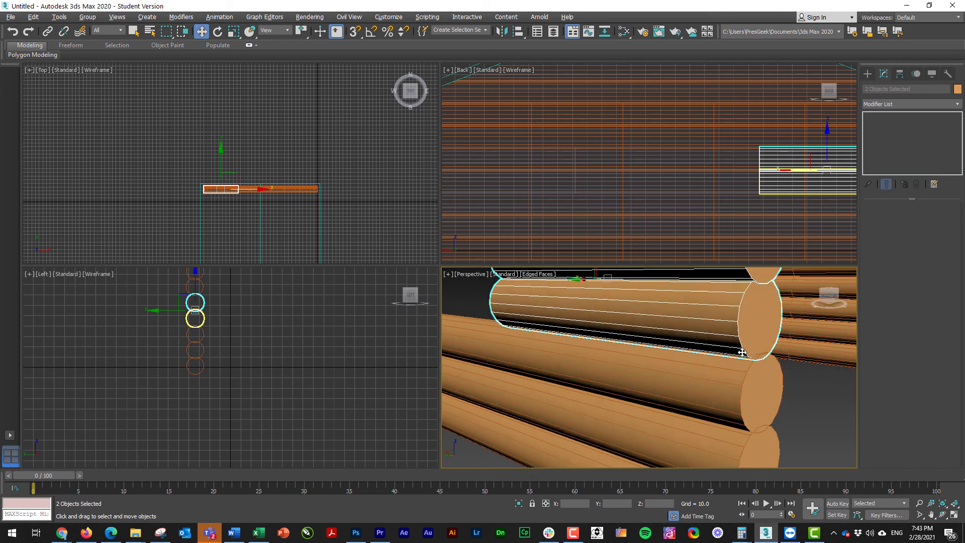
pyautogui.keyDown('alt'); pyautogui.moveTo(743, 353); pyautogui.dragTo(639, 329, button='middle'); pyautogui.keyUp('alt')
pyautogui.moveTo(651, 323); pyautogui.dragTo(654, 322)
pyautogui.scroll(-2, 633, 345)
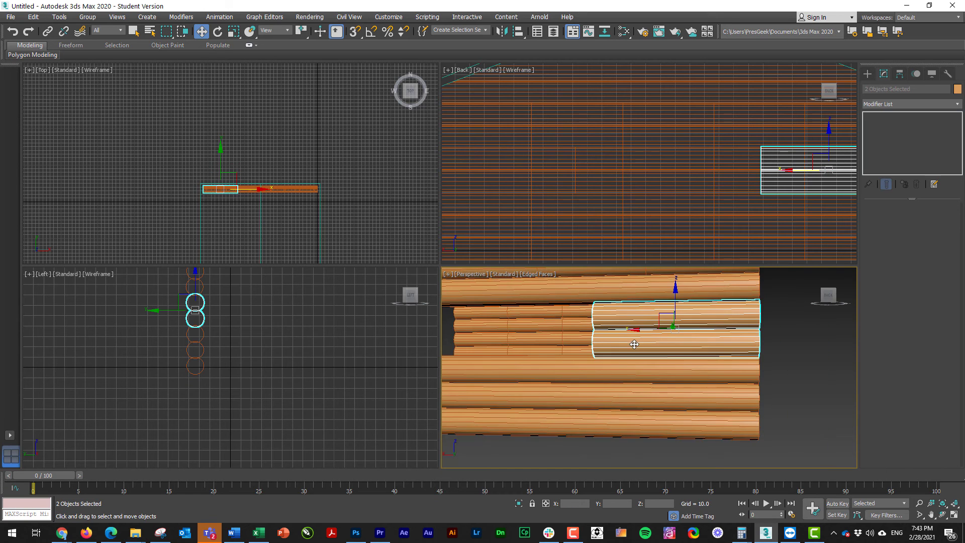
pyautogui.moveTo(633, 345); pyautogui.dragTo(659, 347, button='middle')
pyautogui.click(811, 340)
pyautogui.scroll(-5, 810, 341)
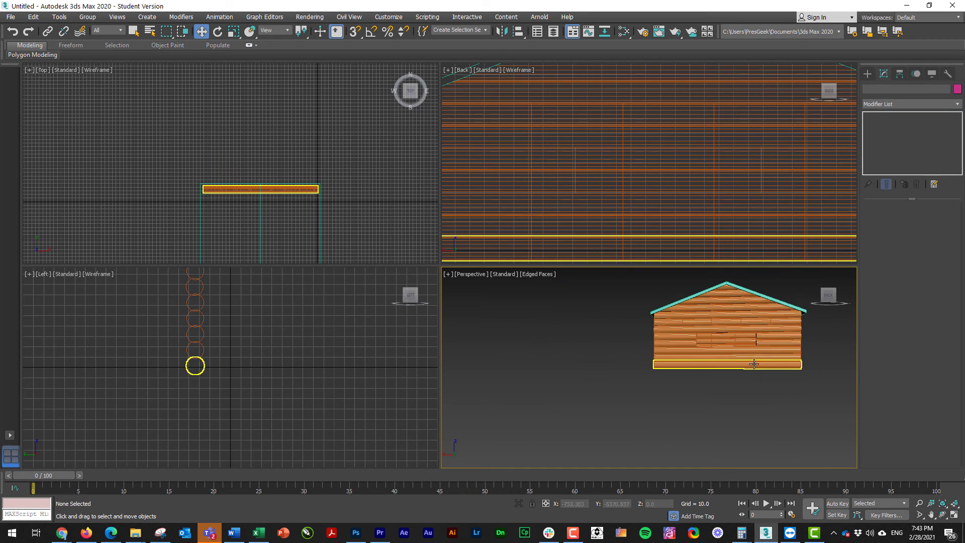
# Extend the upper copied log to just under half the wall's width by moving its inner end vertices toward the opening, then leave vertex editing
pyautogui.scroll(3, 755, 355)
pyautogui.keyDown('alt'); pyautogui.moveTo(754, 351); pyautogui.dragTo(715, 359, button='middle'); pyautogui.keyUp('alt')
pyautogui.click(716, 359)
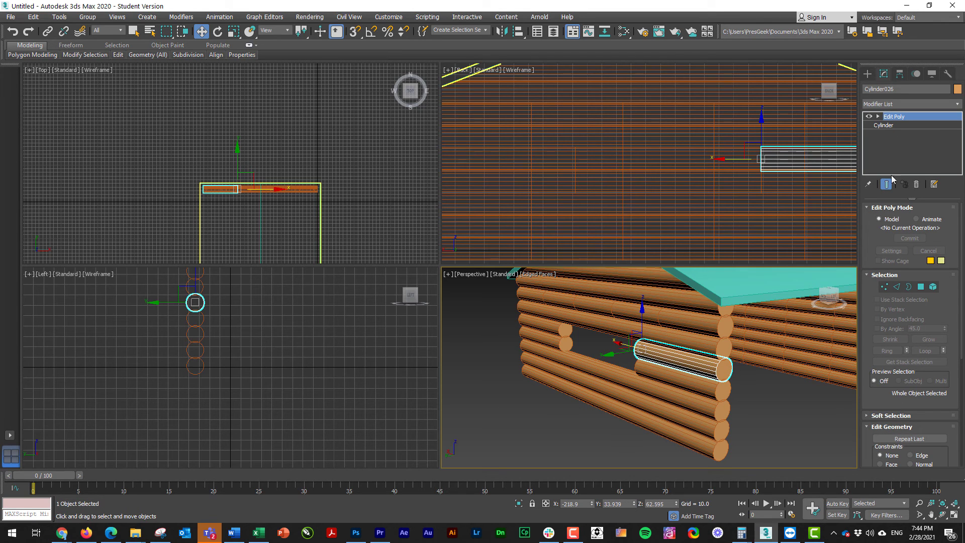
pyautogui.click(878, 117)
pyautogui.click(897, 126)
pyautogui.keyDown('alt'); pyautogui.moveTo(714, 352); pyautogui.dragTo(702, 336, button='middle'); pyautogui.keyUp('alt')
pyautogui.moveTo(702, 336); pyautogui.dragTo(741, 373)
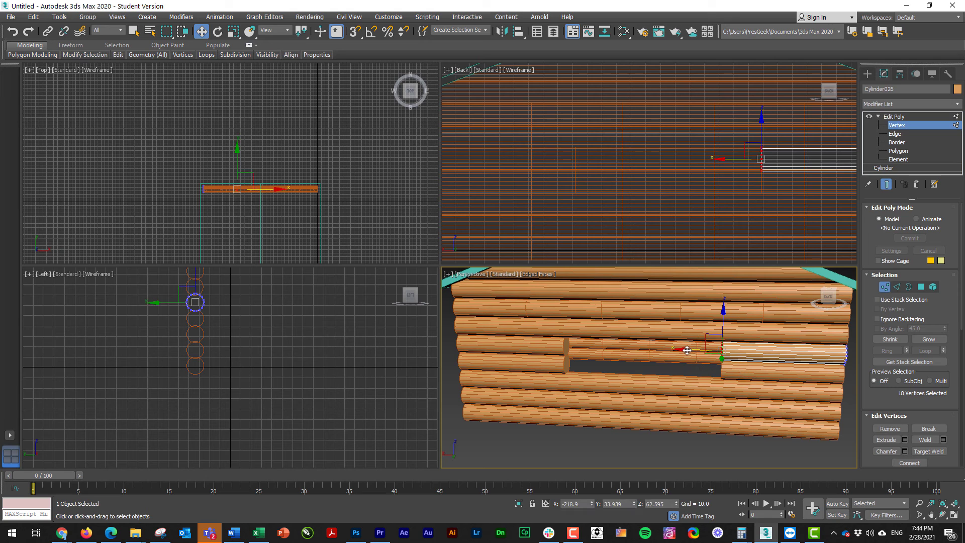
pyautogui.moveTo(687, 352); pyautogui.dragTo(623, 352)
pyautogui.click(740, 366)
pyautogui.click(878, 116)
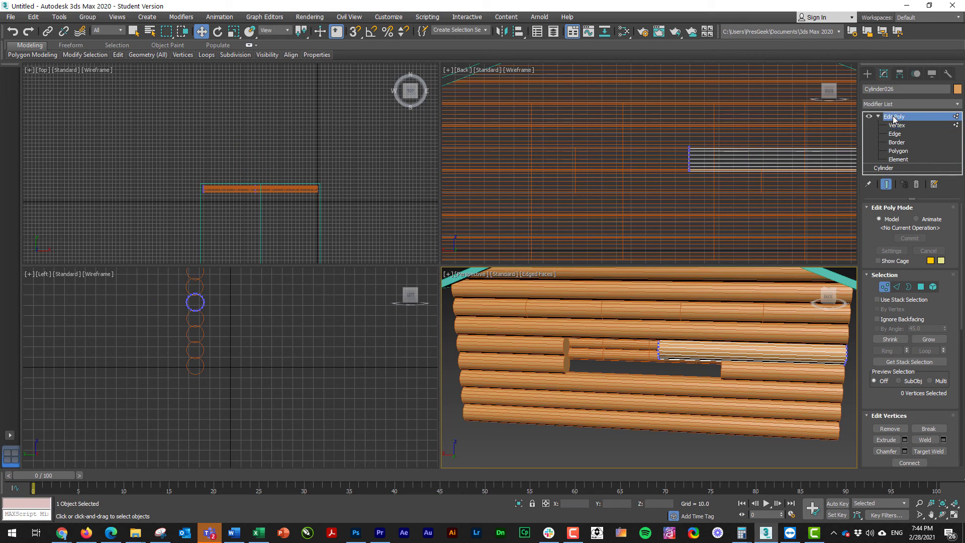
# Move the lower copied log's inner end vertices about 49 units into the opening to align with the log above, then leave vertex editing and deselect
pyautogui.click(744, 364)
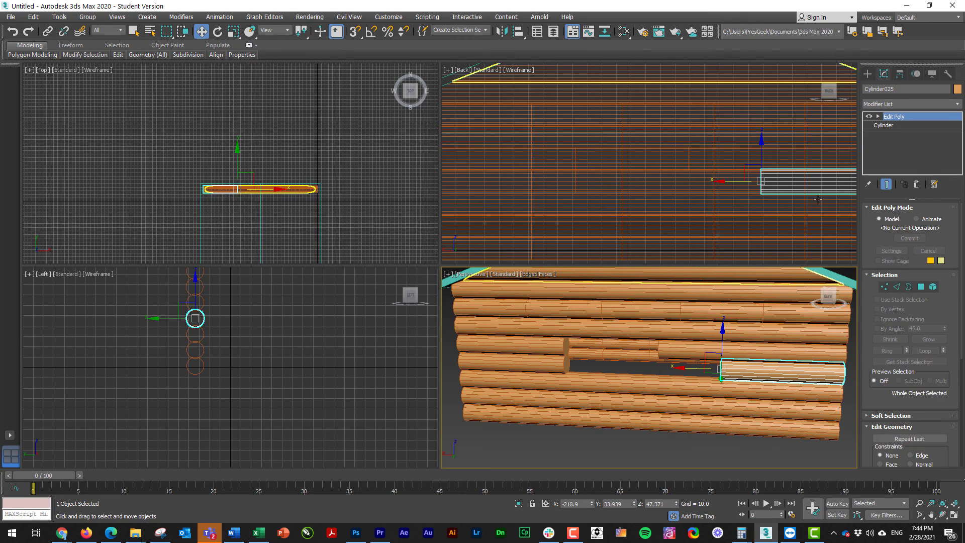
pyautogui.click(886, 288)
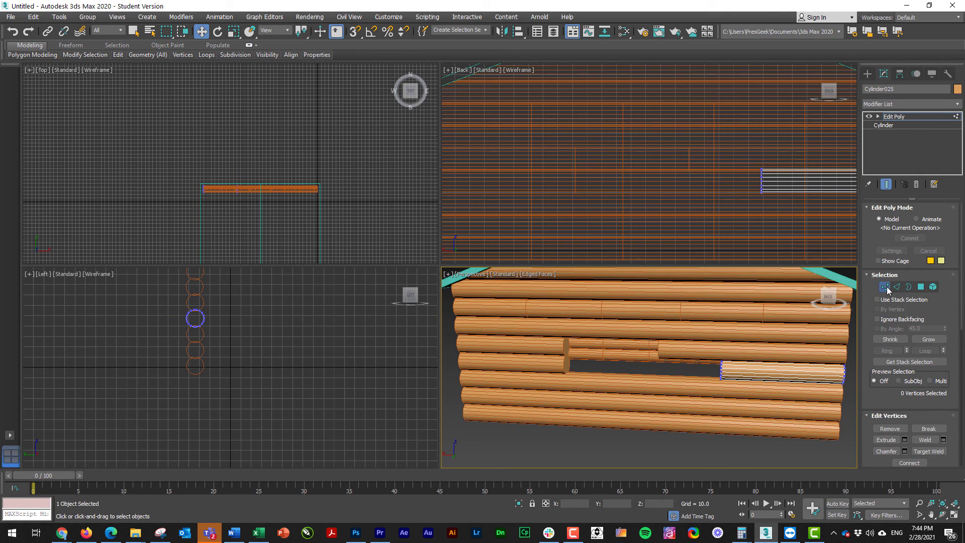
pyautogui.moveTo(705, 392); pyautogui.dragTo(747, 350)
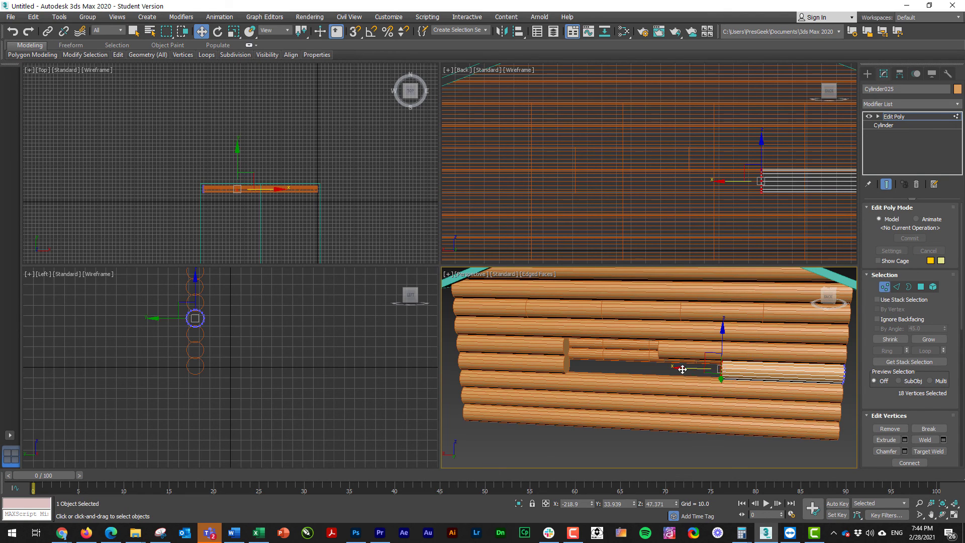
pyautogui.moveTo(683, 369); pyautogui.dragTo(621, 370)
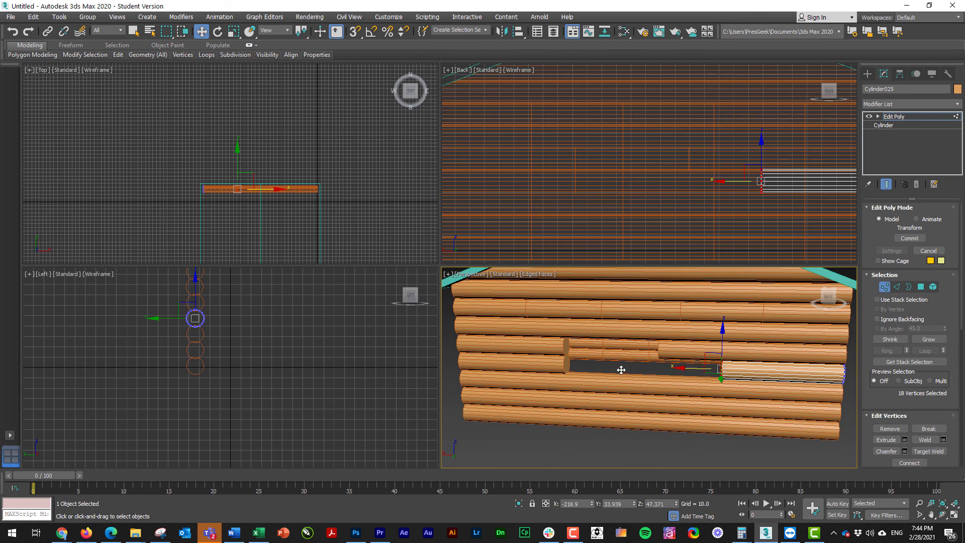
pyautogui.click(678, 371)
pyautogui.moveTo(710, 350); pyautogui.dragTo(739, 385)
pyautogui.moveTo(682, 369); pyautogui.dragTo(628, 371)
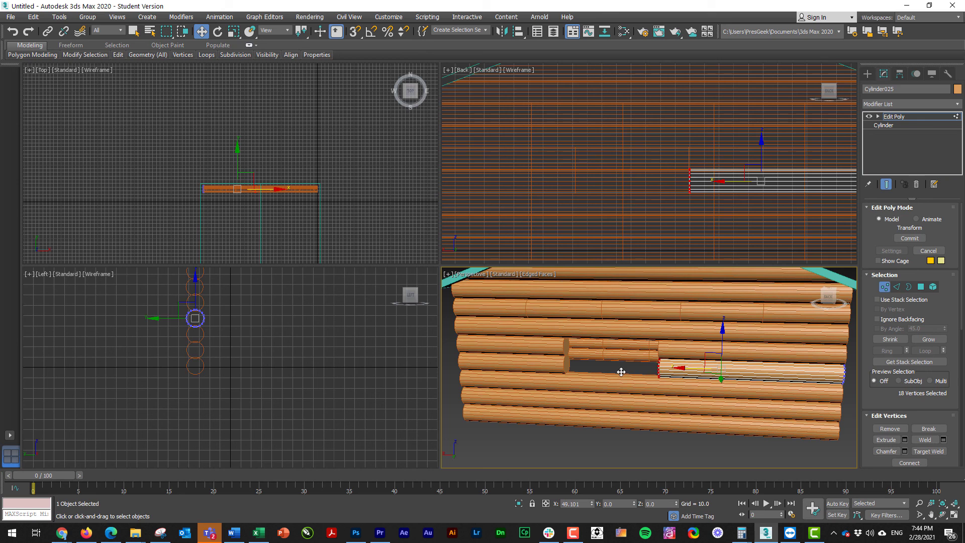
pyautogui.click(589, 413)
pyautogui.scroll(10, 603, 378)
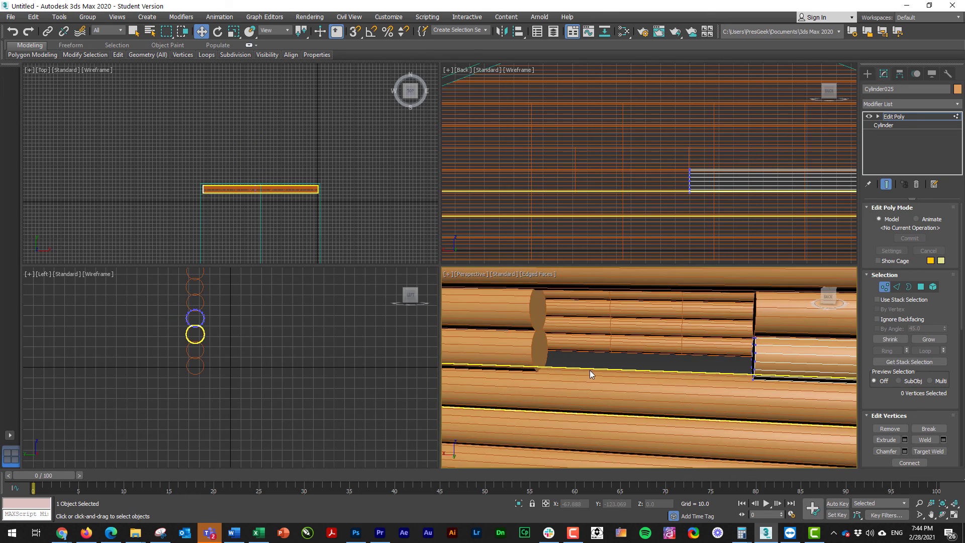
pyautogui.scroll(-10, 661, 364)
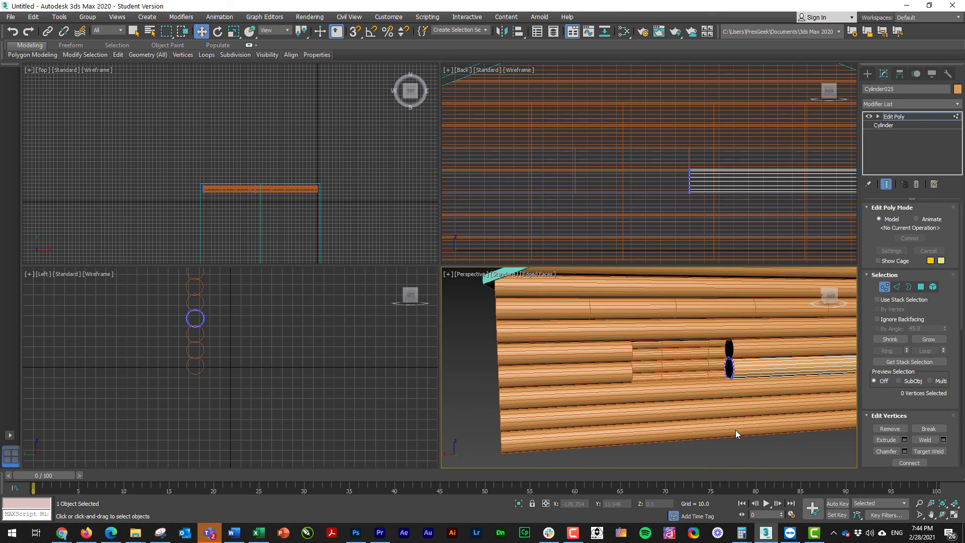
pyautogui.click(897, 116)
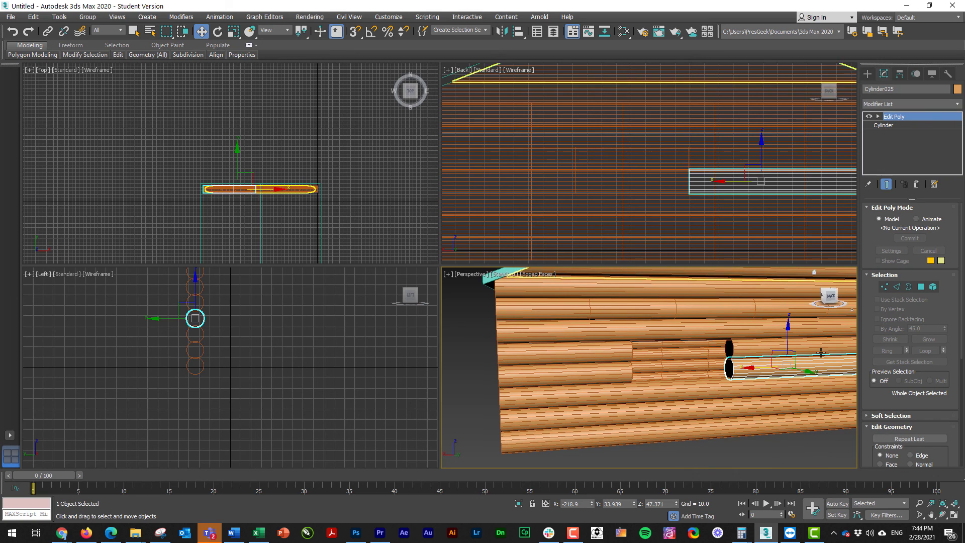
pyautogui.click(784, 451)
pyautogui.scroll(-4, 704, 381)
pyautogui.keyDown('alt'); pyautogui.moveTo(702, 381); pyautogui.dragTo(676, 386, button='middle'); pyautogui.keyUp('alt')
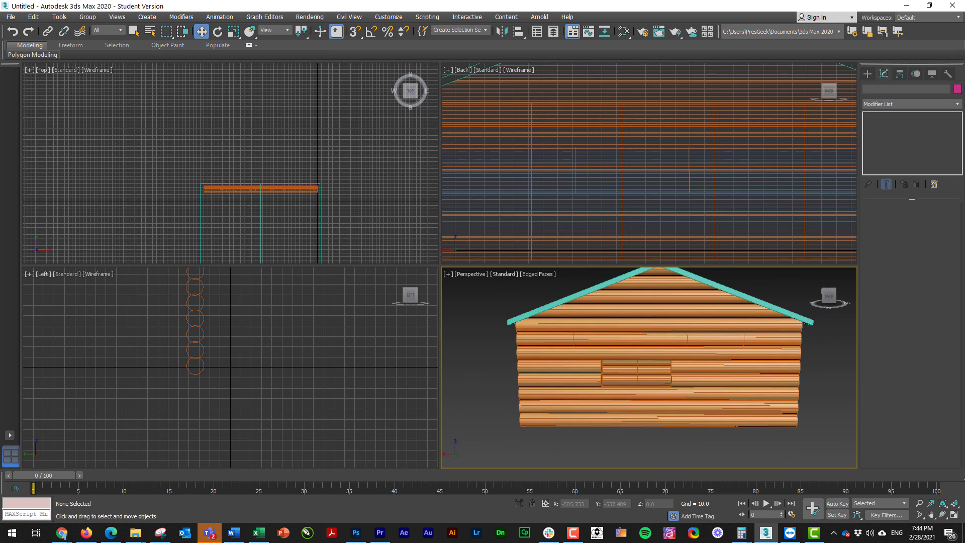